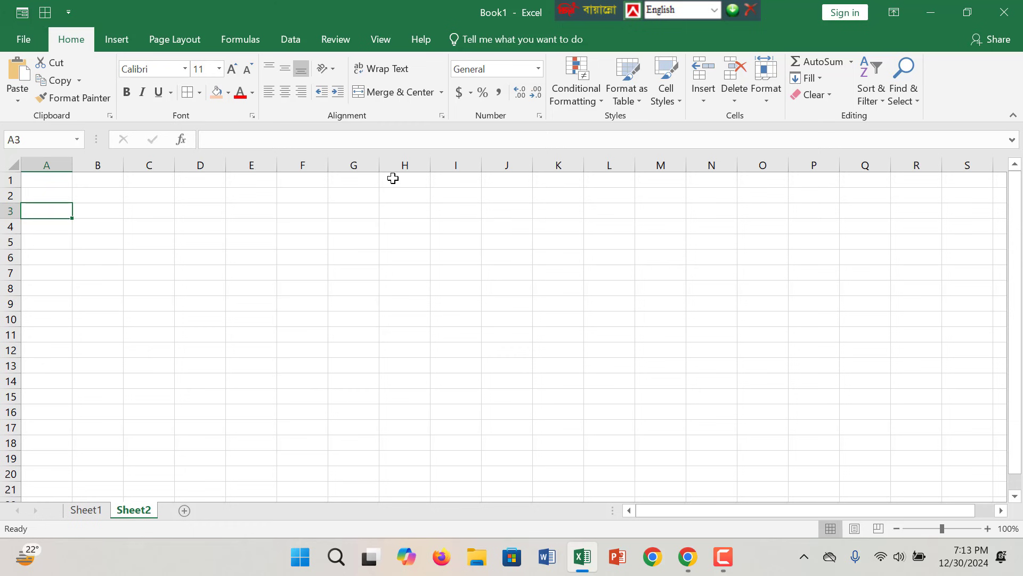
Merge and center cells H1:J2 and enter the title "Factory Sales Revenue".
{"action": "left_click_drag", "start_coordinate": [395, 181], "coordinate": [505, 187]}
{"action": "left_click", "coordinate": [397, 94]}
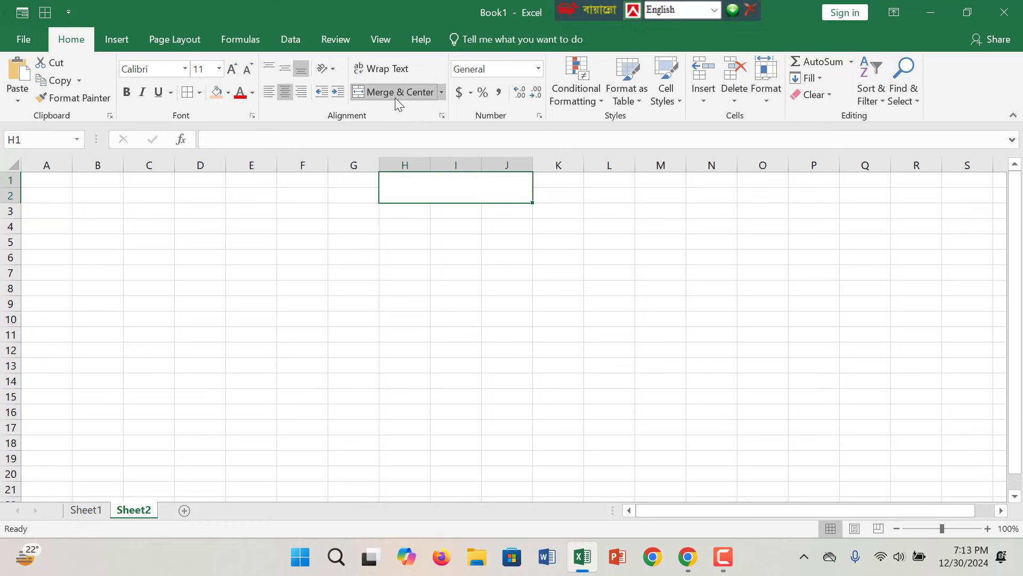
{"action": "type", "text": "Fact"}
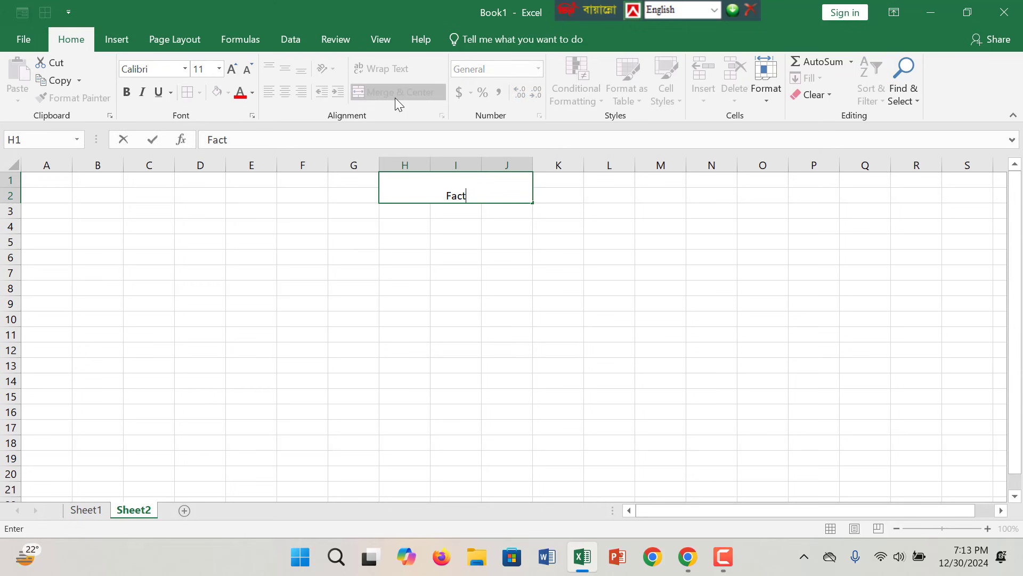
{"action": "type", "text": "oru"}
{"action": "key", "text": "BackSpace"}
{"action": "type", "text": "y Sales Re"}
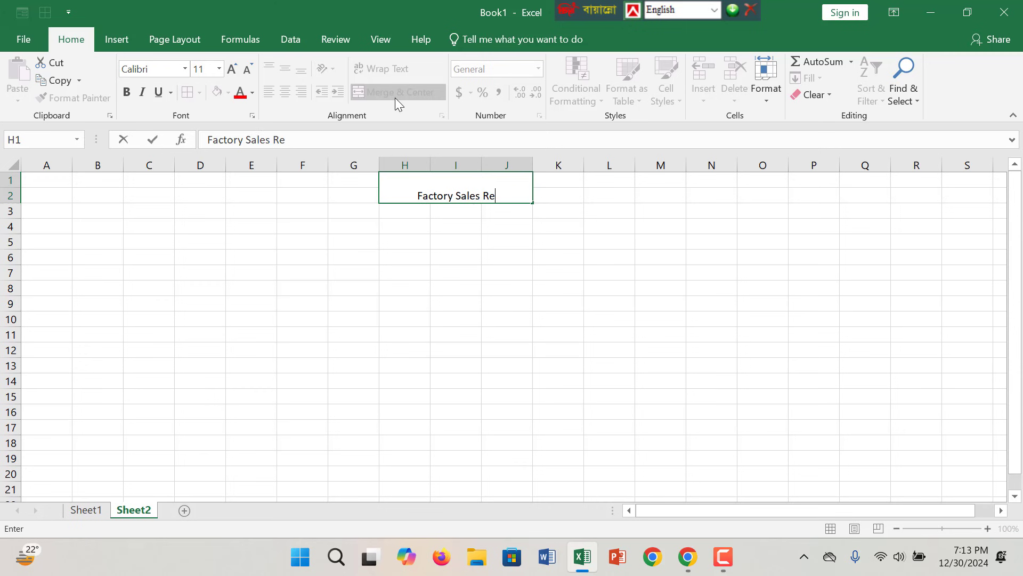
{"action": "type", "text": "venue"}
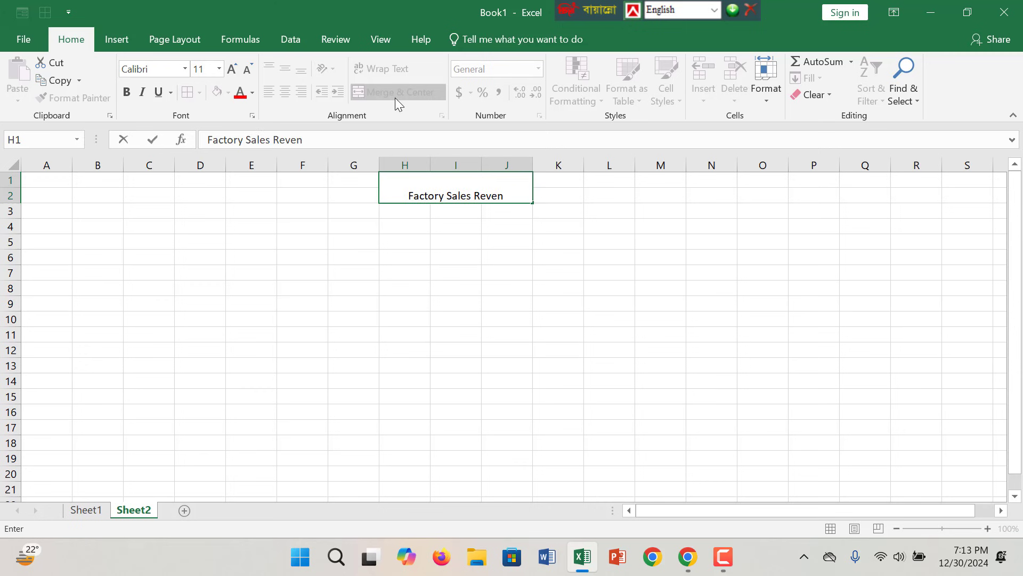
Insert "Garments" before "Factory Sales Revenue" in the title and widen column J so the whole title fits.
{"action": "left_click", "coordinate": [402, 195]}
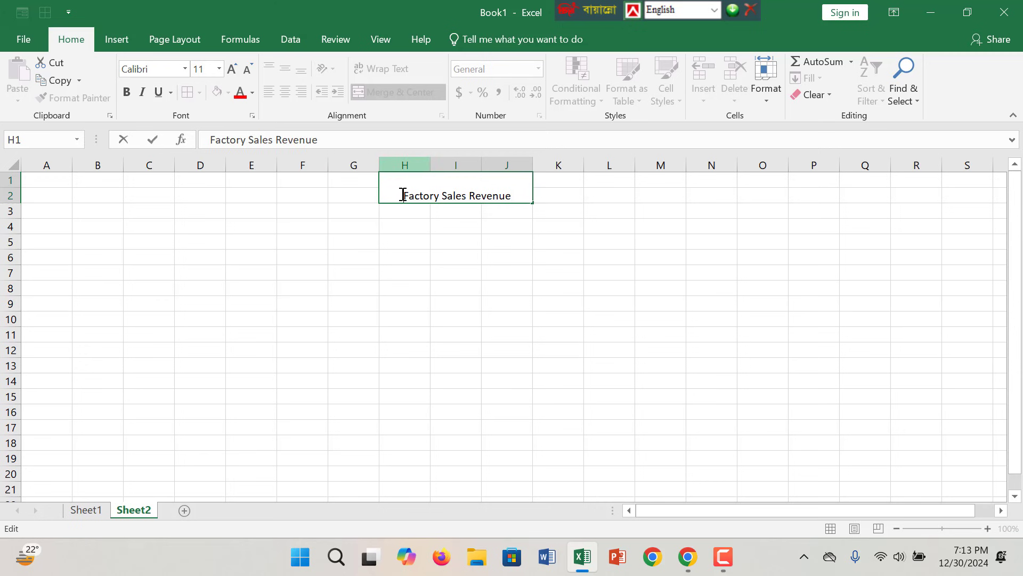
{"action": "type", "text": "Garments"}
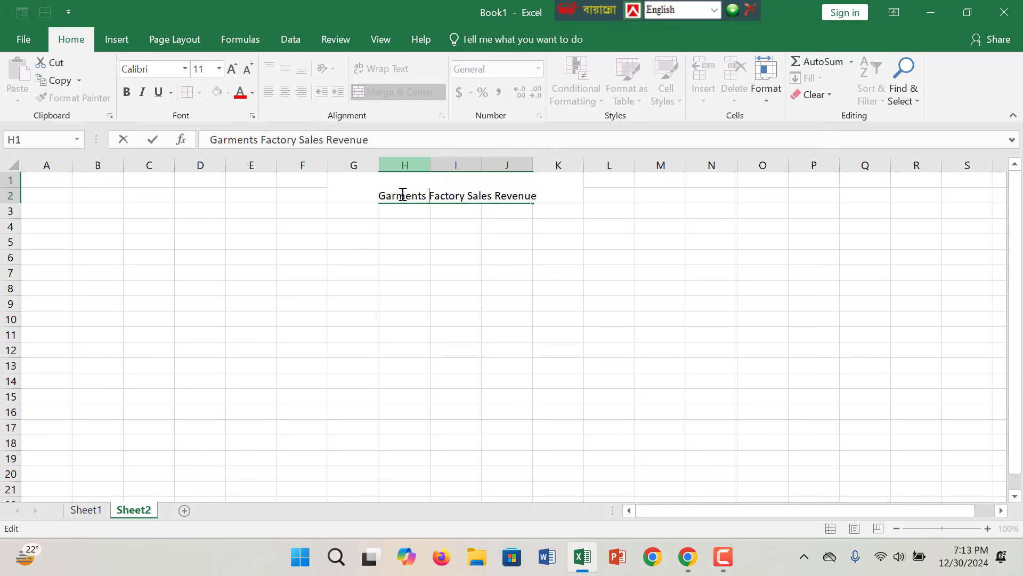
{"action": "left_click", "coordinate": [542, 287]}
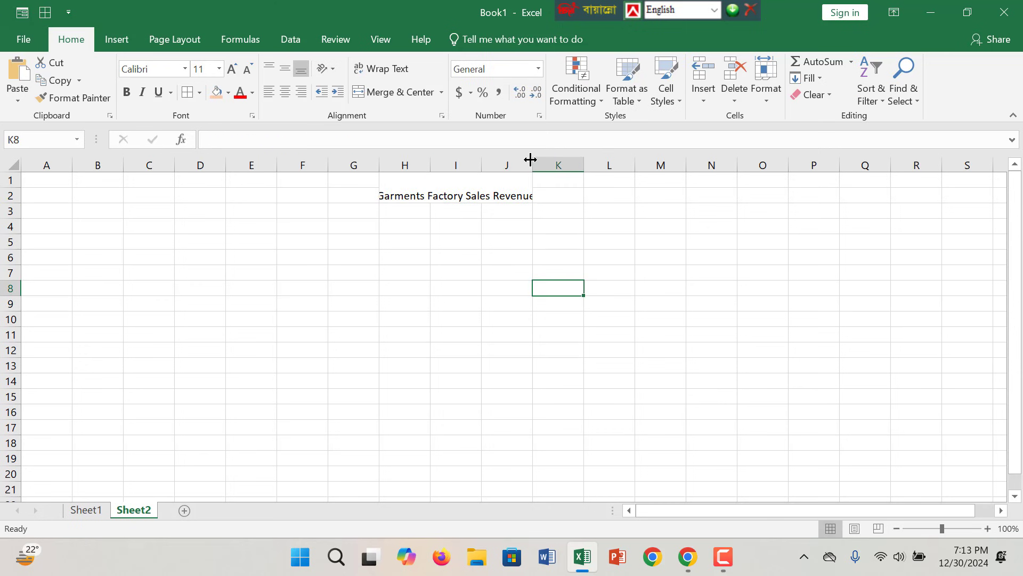
{"action": "left_click_drag", "start_coordinate": [532, 159], "coordinate": [570, 153]}
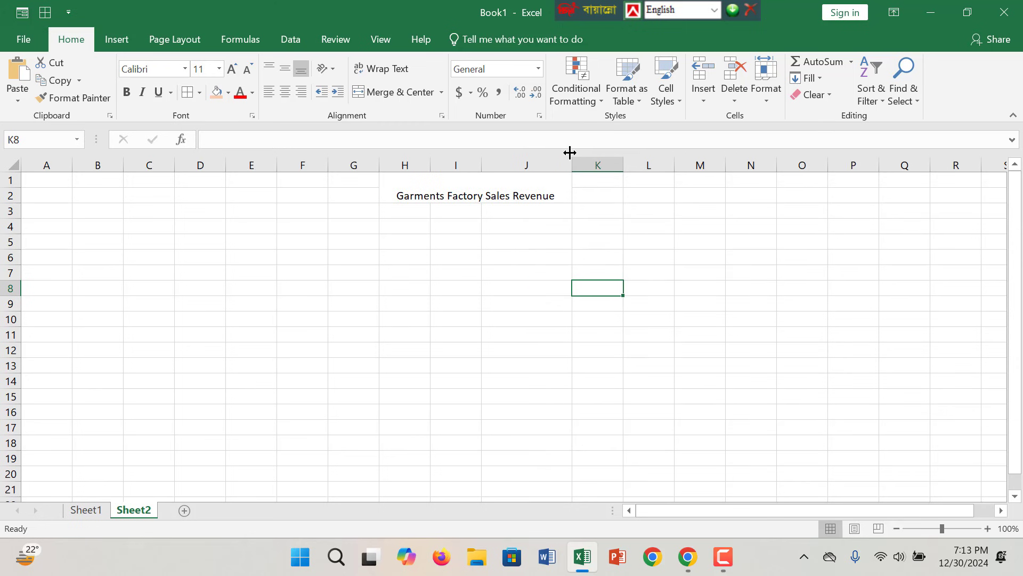
Format the title cell with a light orange fill and bold 12 pt Times New Roman text.
{"action": "left_click", "coordinate": [490, 193]}
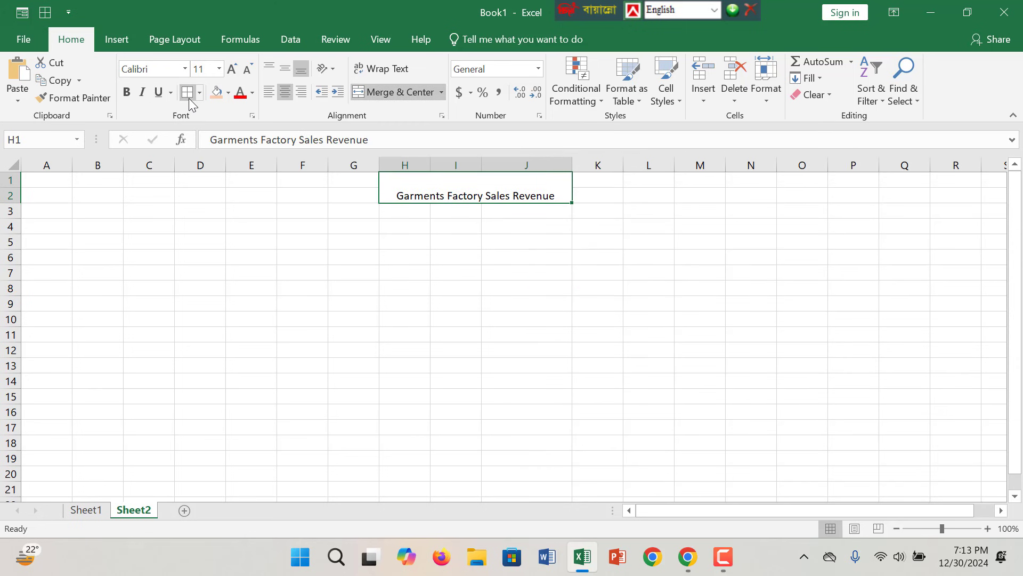
{"action": "left_click", "coordinate": [219, 88]}
{"action": "left_click", "coordinate": [233, 69]}
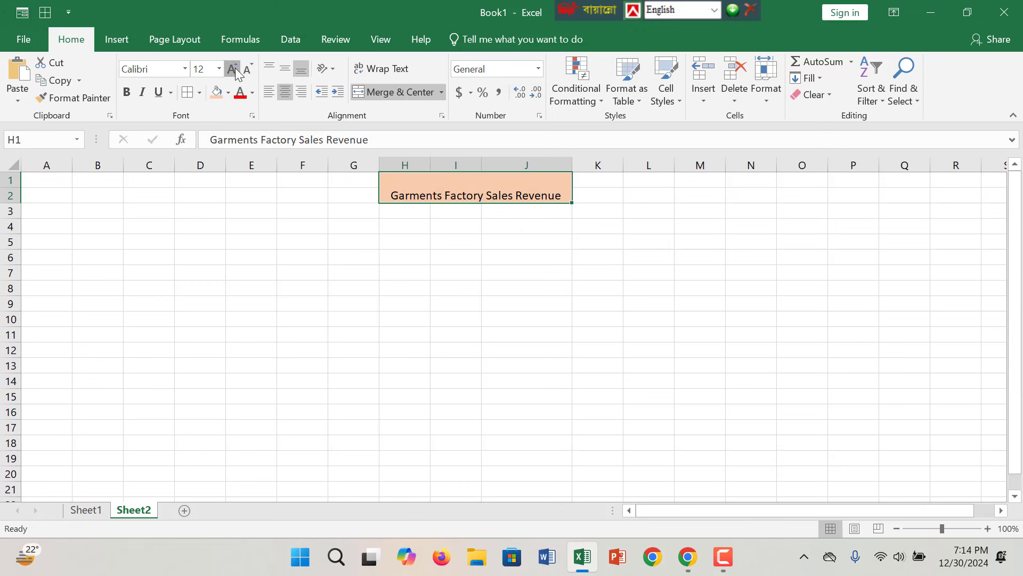
{"action": "left_click", "coordinate": [233, 69]}
{"action": "left_click", "coordinate": [248, 69]}
{"action": "left_click", "coordinate": [129, 91]}
{"action": "left_click", "coordinate": [165, 69]}
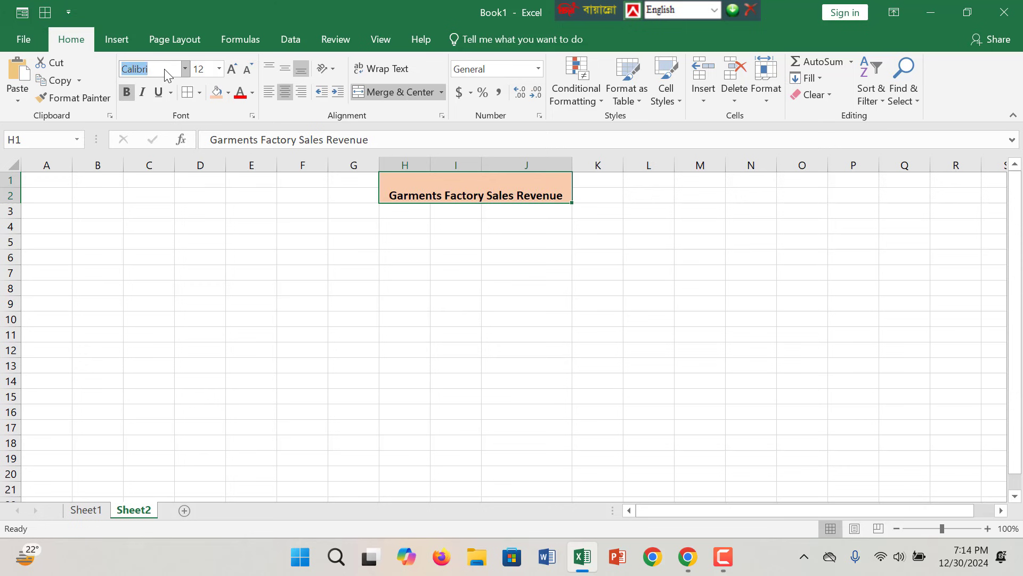
{"action": "type", "text": "ti"}
{"action": "key", "text": "Return"}
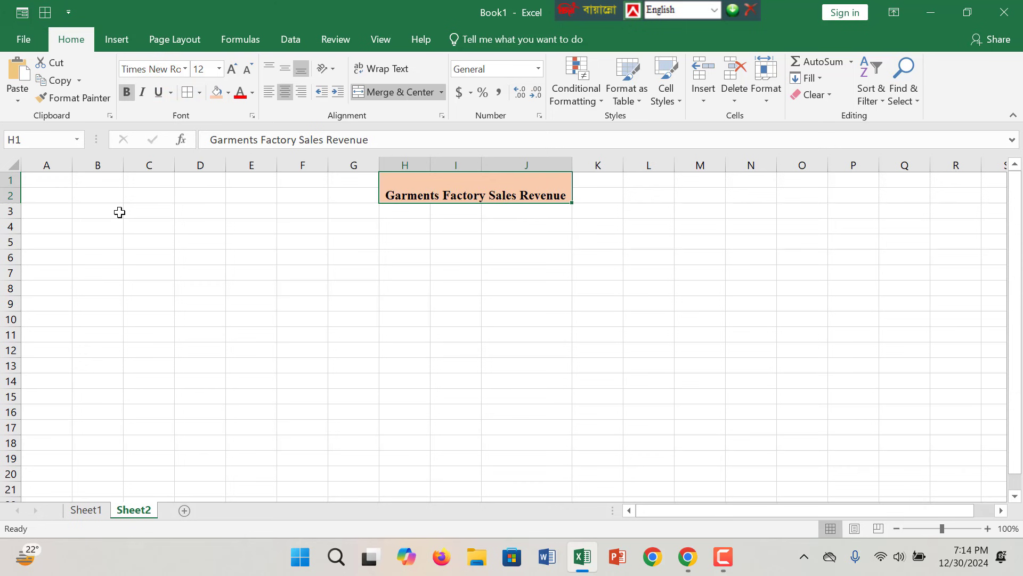
Enter the column headers "Date" in B5 and "Sales" in C5.
{"action": "left_click", "coordinate": [98, 243]}
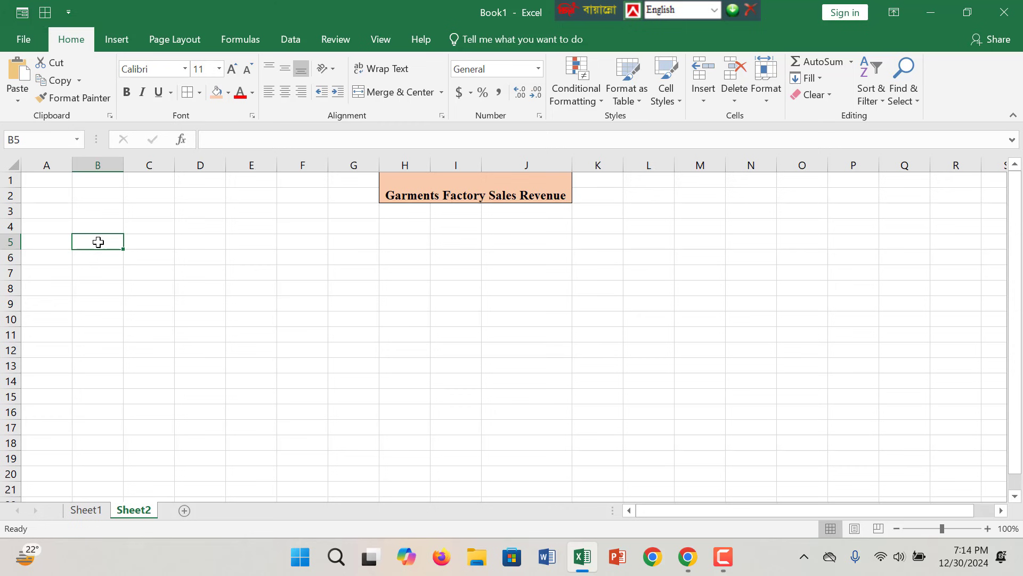
{"action": "type", "text": "Date"}
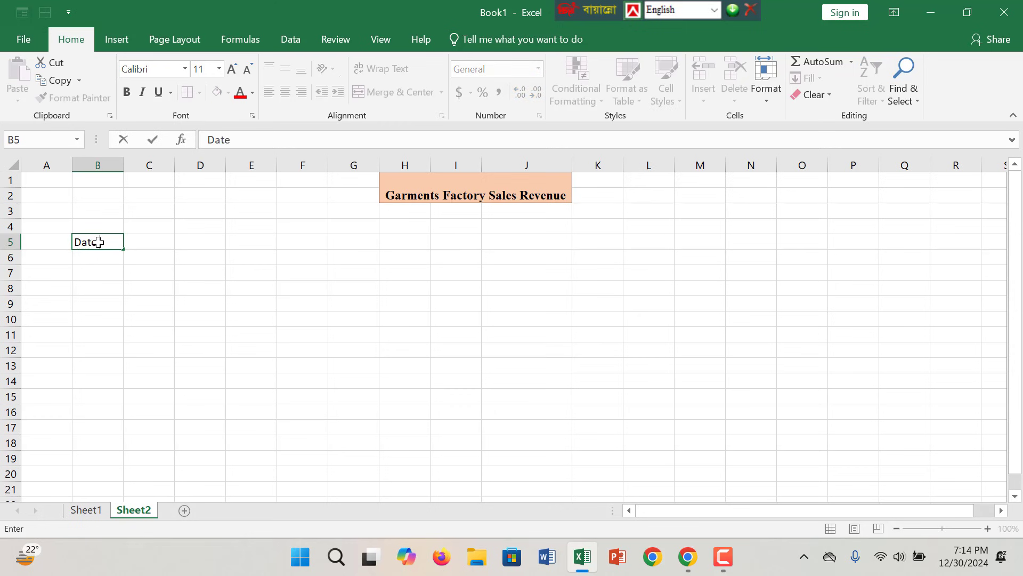
{"action": "key", "text": "Tab"}
{"action": "type", "text": "Sle"}
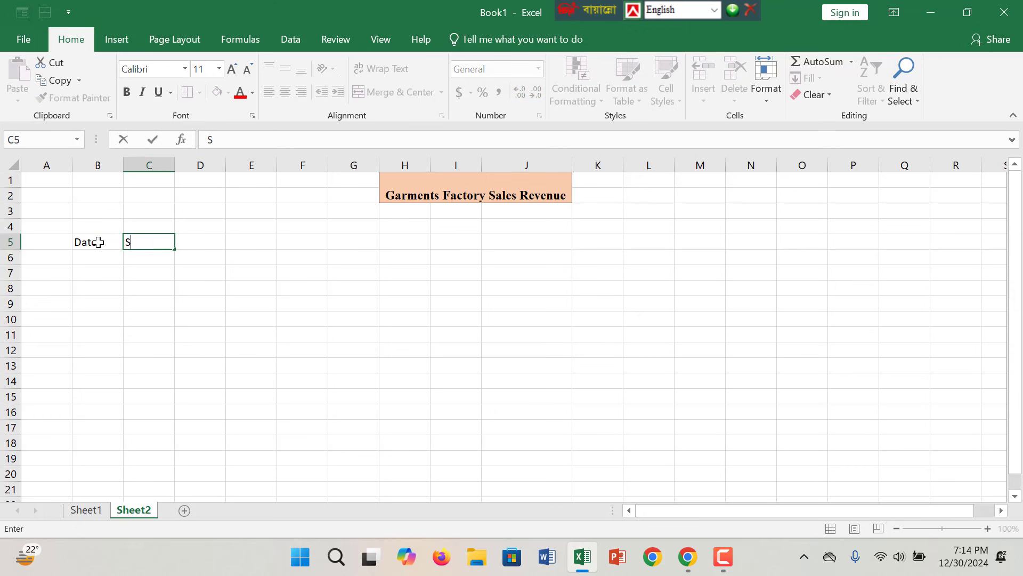
{"action": "key", "text": "BackSpace"}
{"action": "key", "text": "BackSpace"}
{"action": "type", "text": "ales"}
{"action": "key", "text": "Tab"}
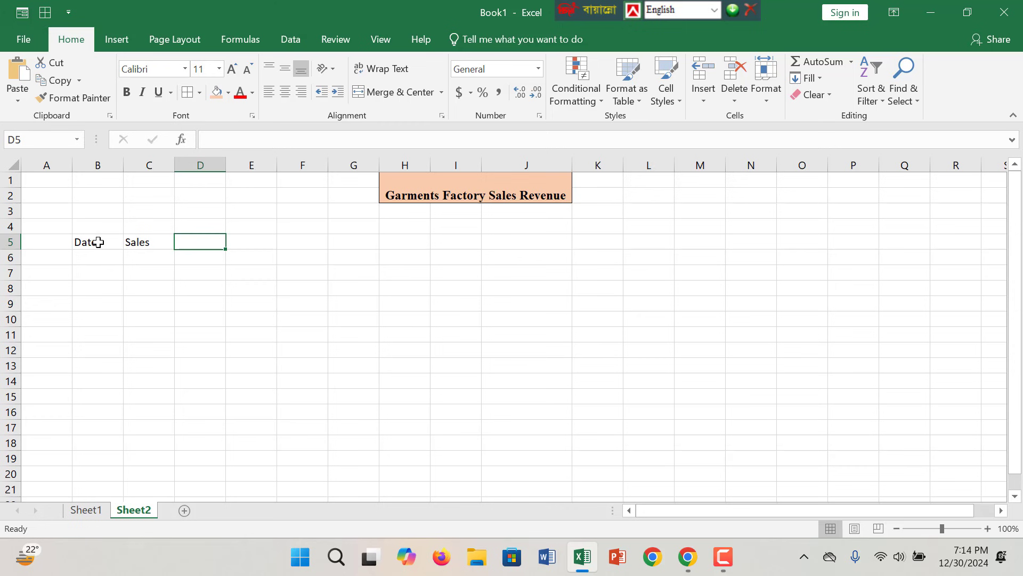
Enter the headers "Food Expens" in D5 and "Labour" in E5.
{"action": "type", "text": "Food"}
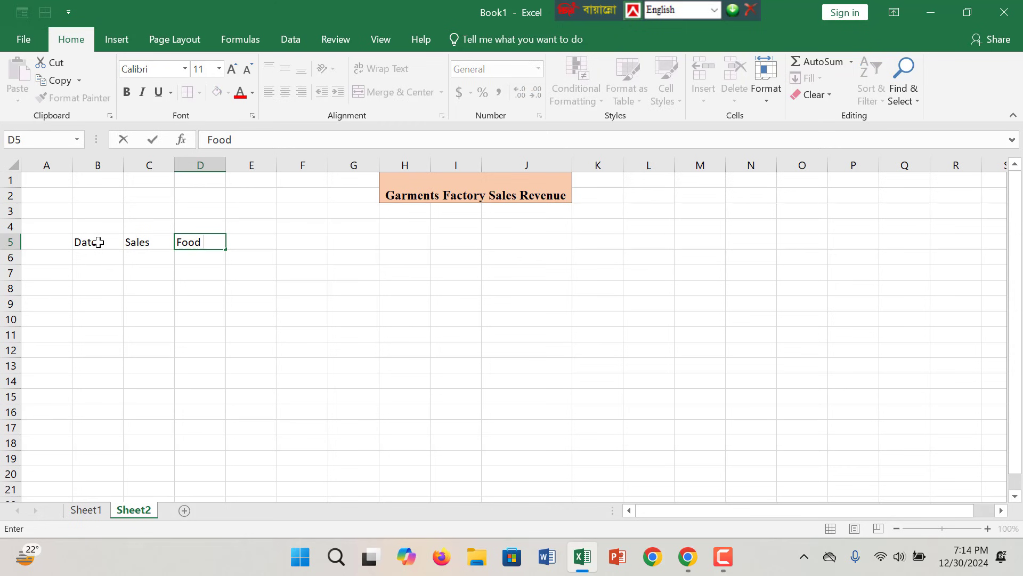
{"action": "type", "text": " Expens"}
{"action": "key", "text": "Tab"}
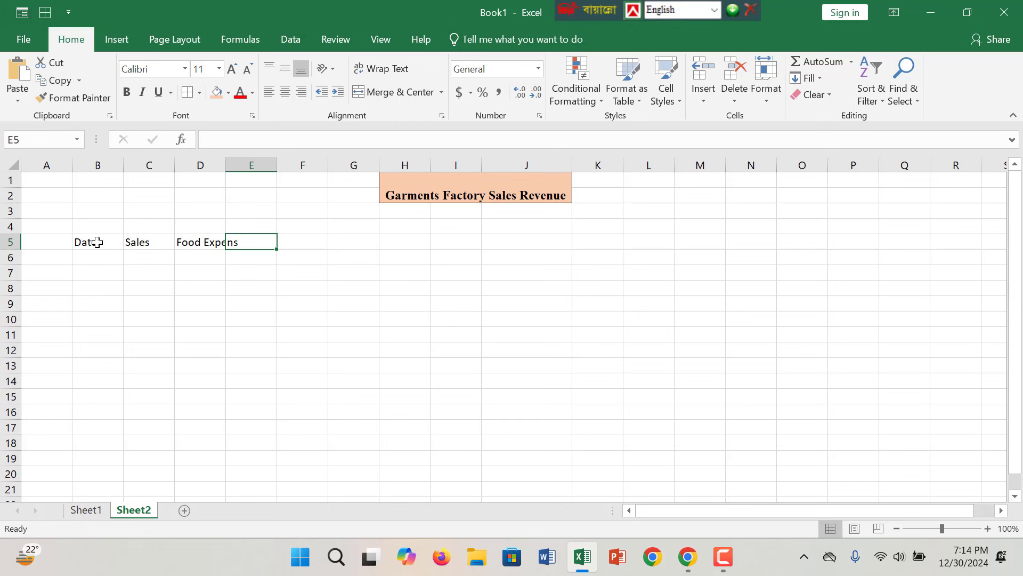
{"action": "type", "text": "L"}
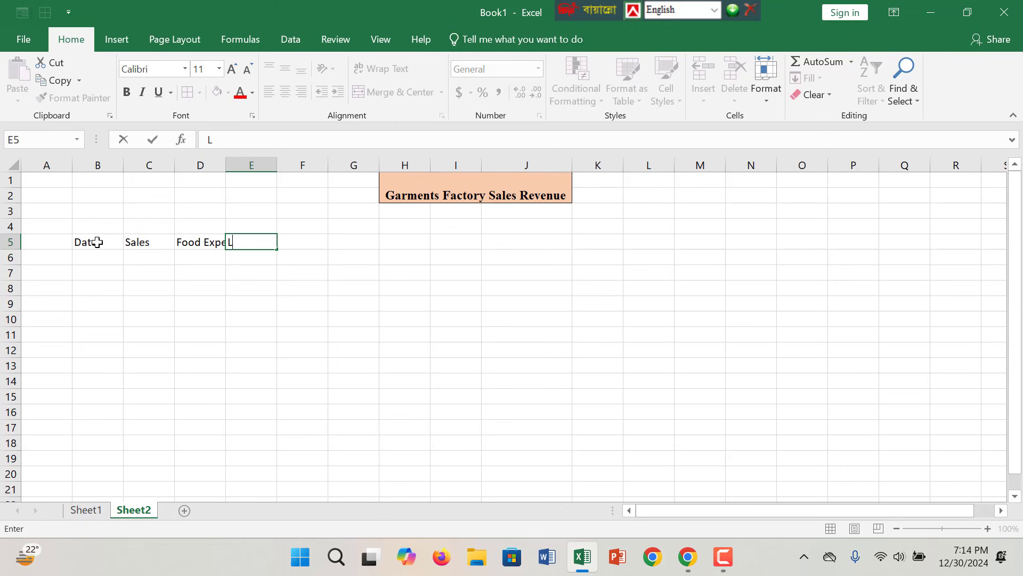
{"action": "type", "text": "abour"}
{"action": "key", "text": "Tab"}
Enter the headers "Total Revenue" in F5 and "Running Revenue Sales" in G5.
{"action": "type", "text": "To"}
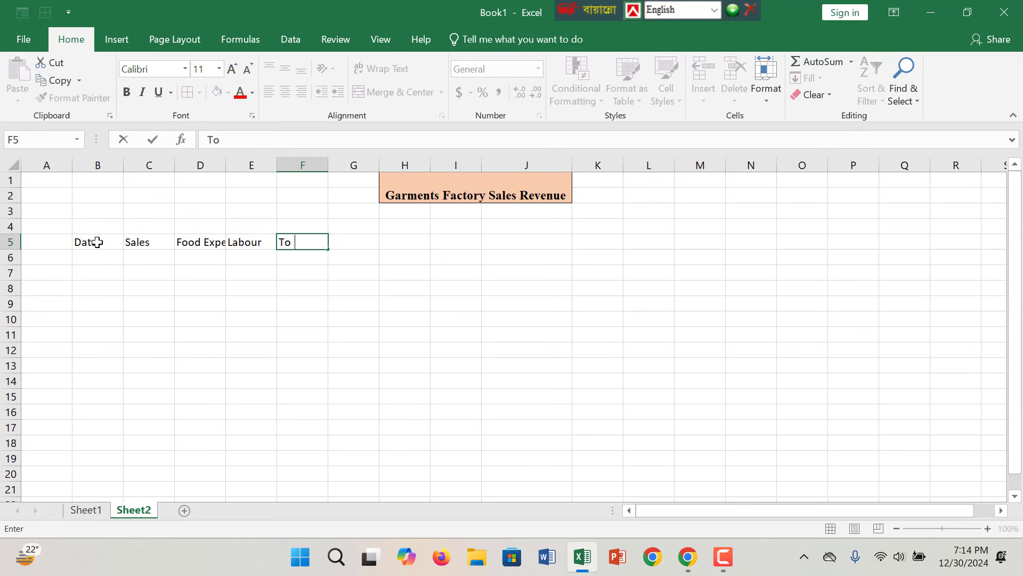
{"action": "type", "text": "tal Revenue"}
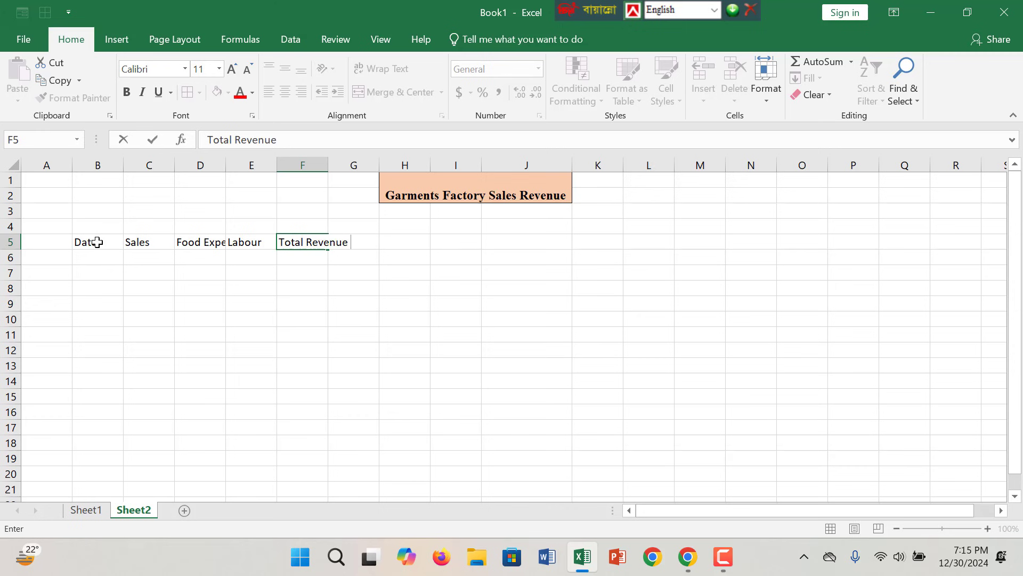
{"action": "key", "text": "Tab"}
{"action": "type", "text": "Ru"}
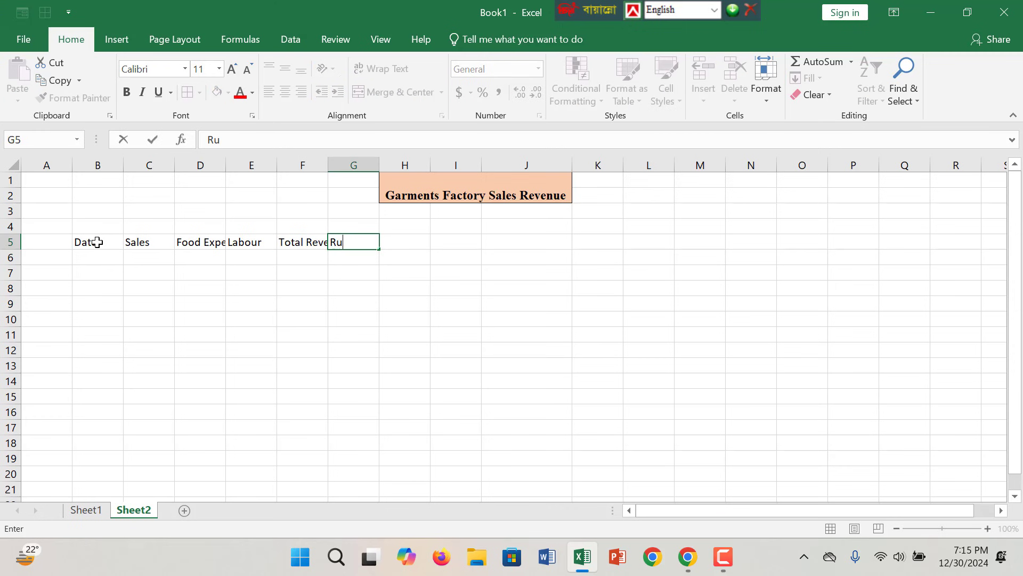
{"action": "type", "text": "nning Revenu"}
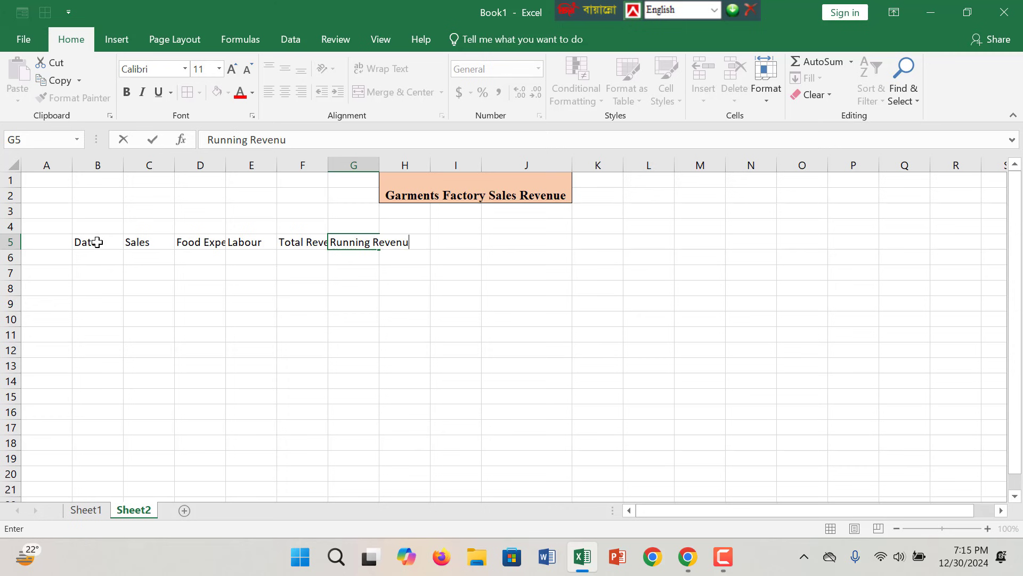
{"action": "type", "text": "e Sales"}
{"action": "key", "text": "ctrl+Return"}
{"action": "key", "text": "Right"}
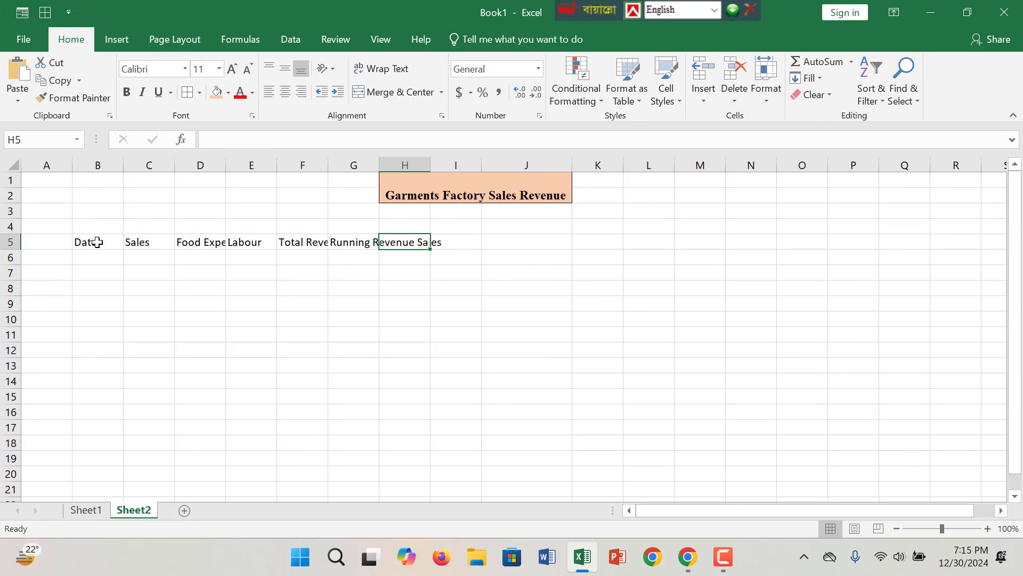
Auto-fit column G to its header text and enter the header "Running Average" in H5.
{"action": "type", "text": "R"}
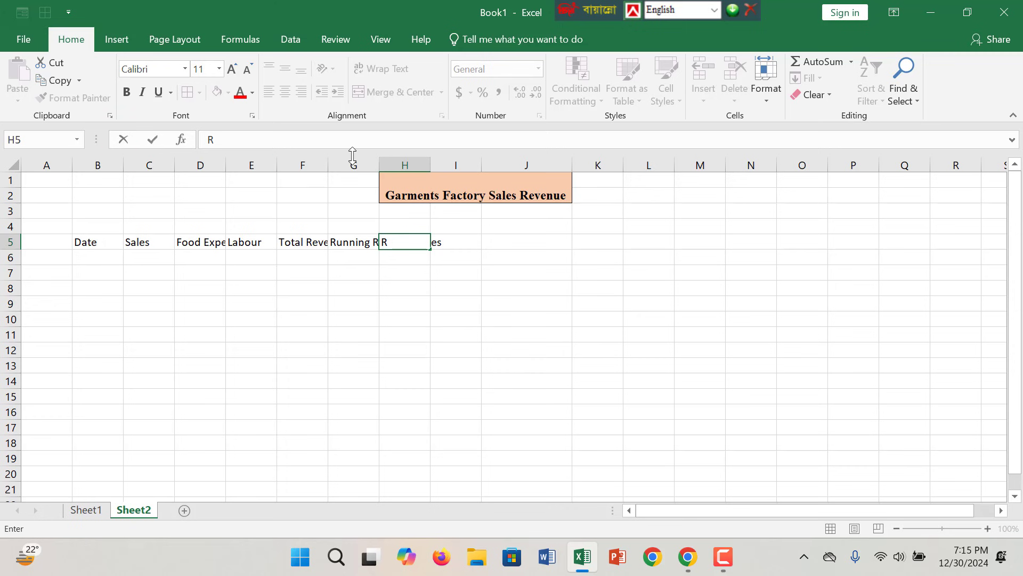
{"action": "left_click", "coordinate": [382, 163]}
{"action": "double_click", "coordinate": [379, 163]}
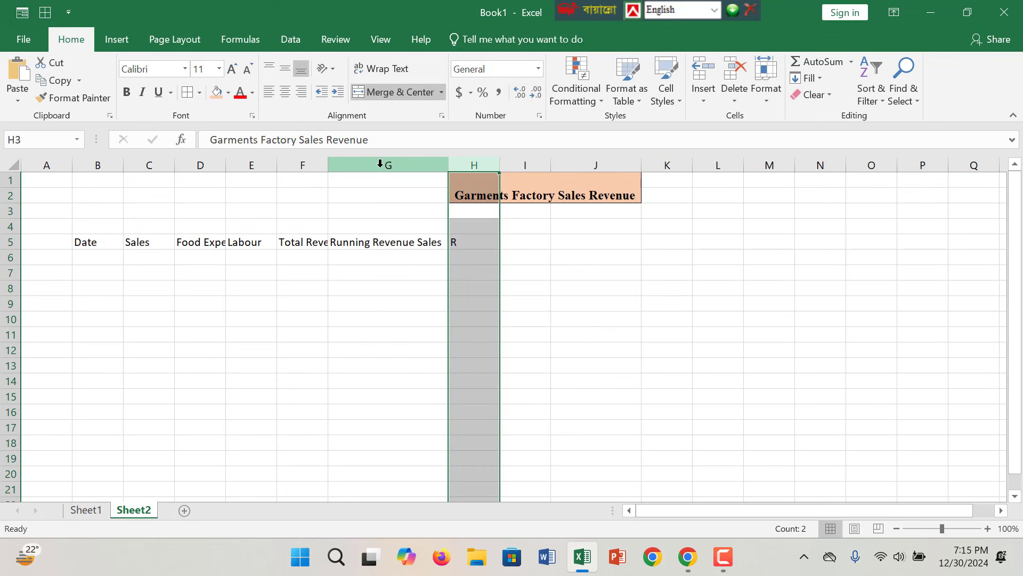
{"action": "left_click", "coordinate": [478, 241]}
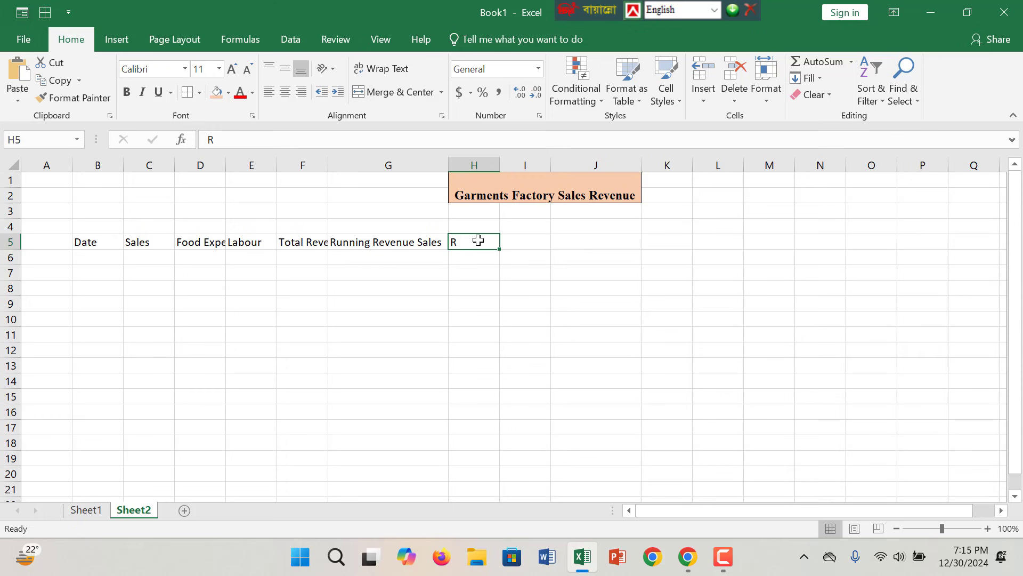
{"action": "type", "text": "u"}
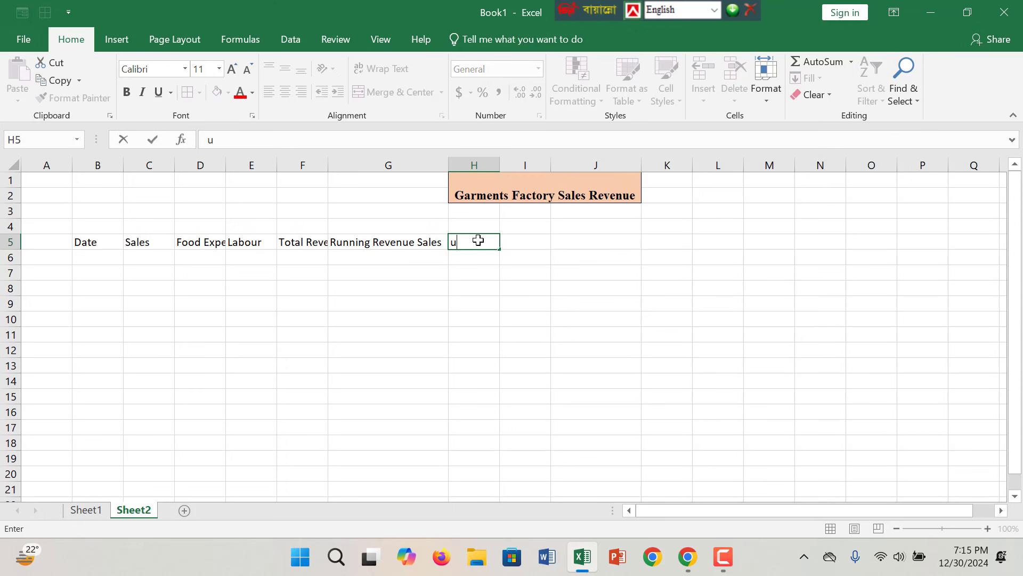
{"action": "key", "text": "BackSpace"}
{"action": "type", "text": "Running Averag"}
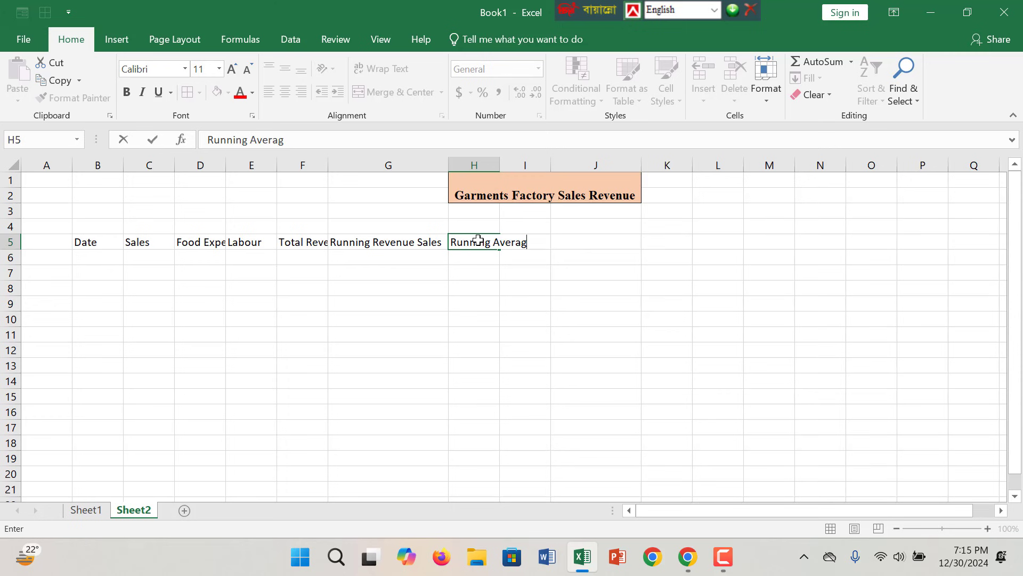
{"action": "type", "text": "e"}
{"action": "left_click", "coordinate": [103, 256]}
Fill the header row cells B5:I5 with light green.
{"action": "left_click_drag", "start_coordinate": [107, 241], "coordinate": [528, 242]}
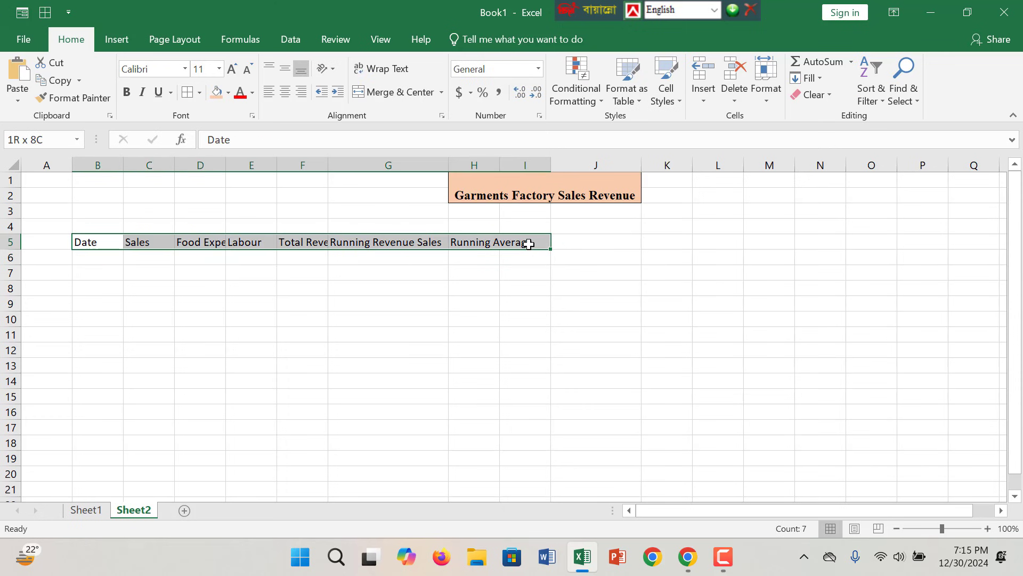
{"action": "left_click", "coordinate": [228, 93]}
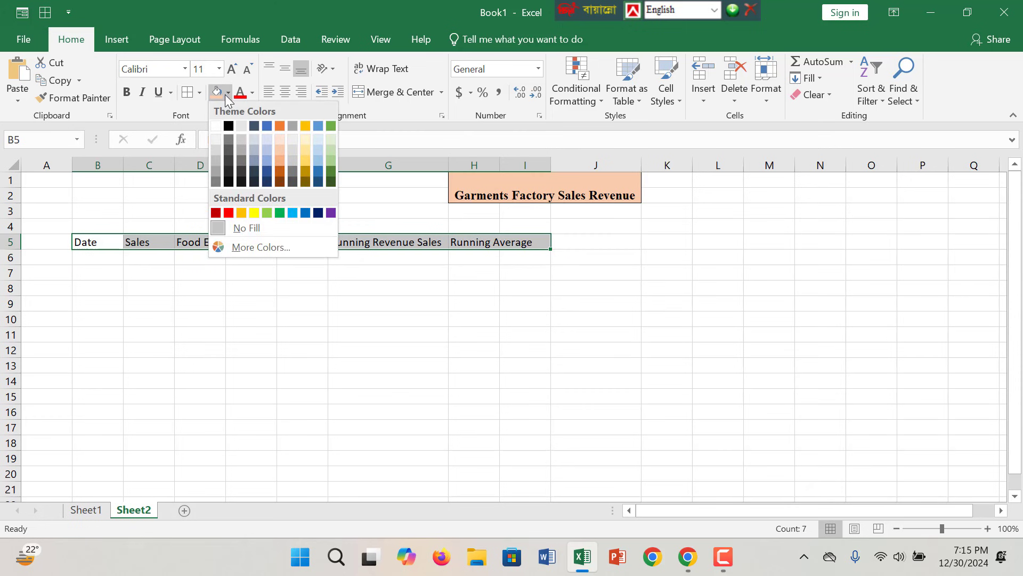
{"action": "left_click", "coordinate": [331, 144]}
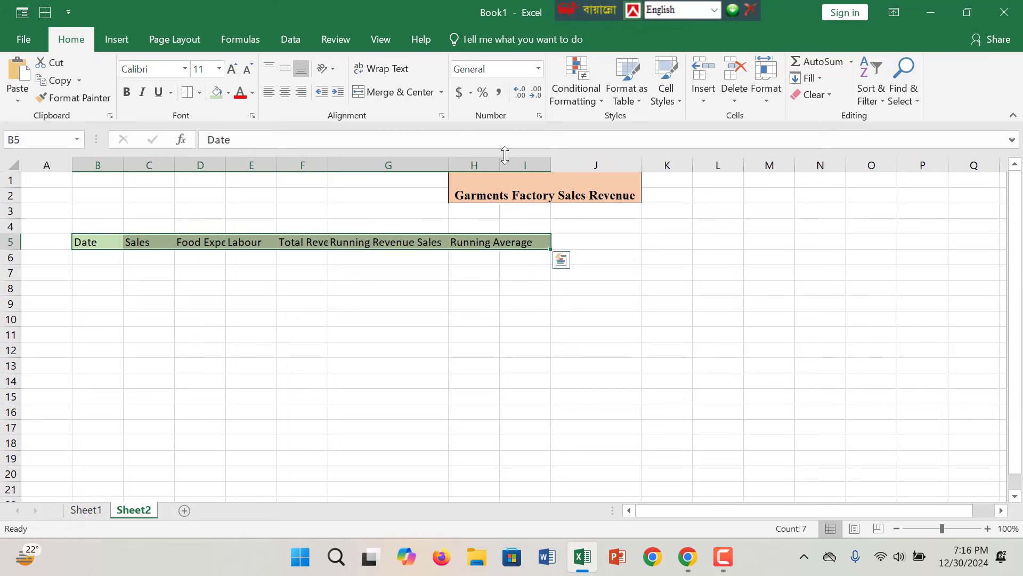
Widen column H to fit the "Running Average" header, then select the empty header cell I5.
{"action": "left_click_drag", "start_coordinate": [504, 166], "coordinate": [554, 166]}
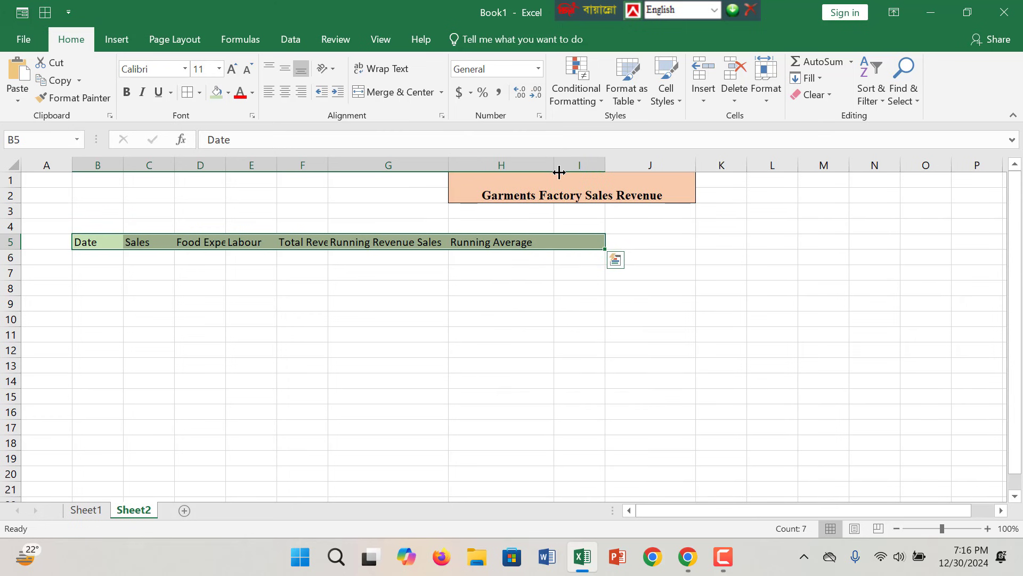
{"action": "left_click", "coordinate": [392, 309]}
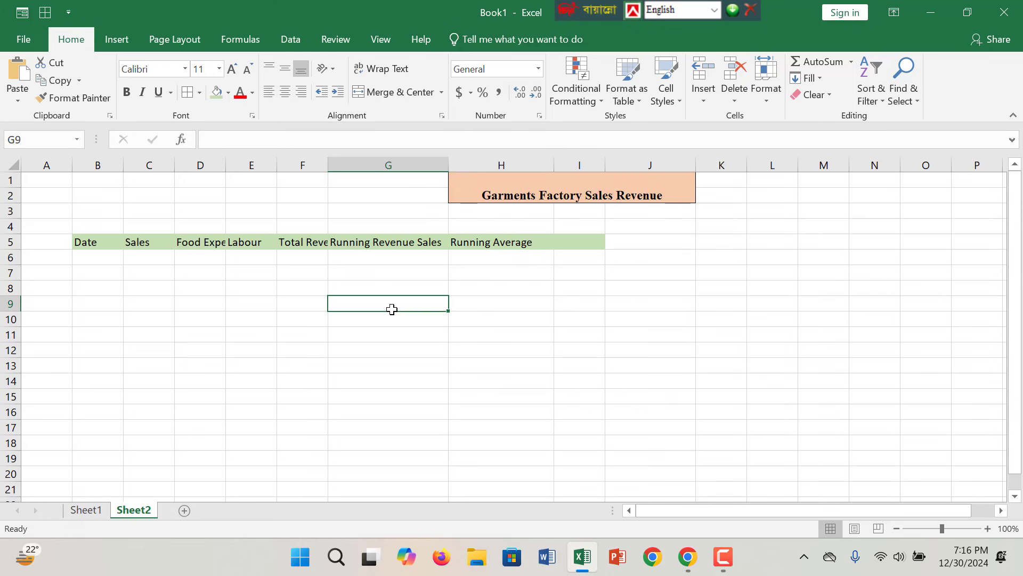
{"action": "left_click", "coordinate": [565, 241]}
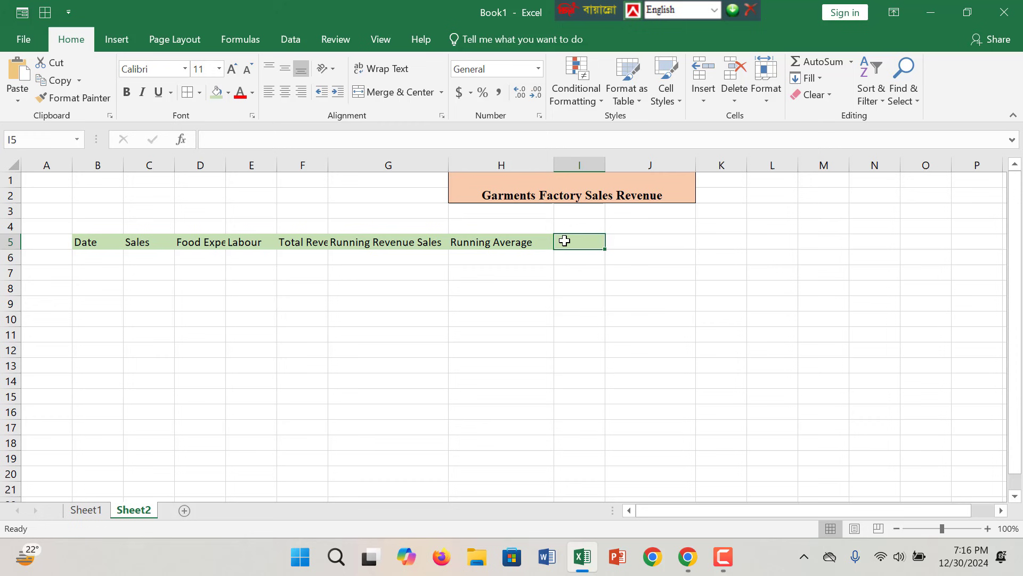
Clear the fill colour from cell I5 and widen column F to fit the "Total Revenue" header.
{"action": "left_click", "coordinate": [229, 93]}
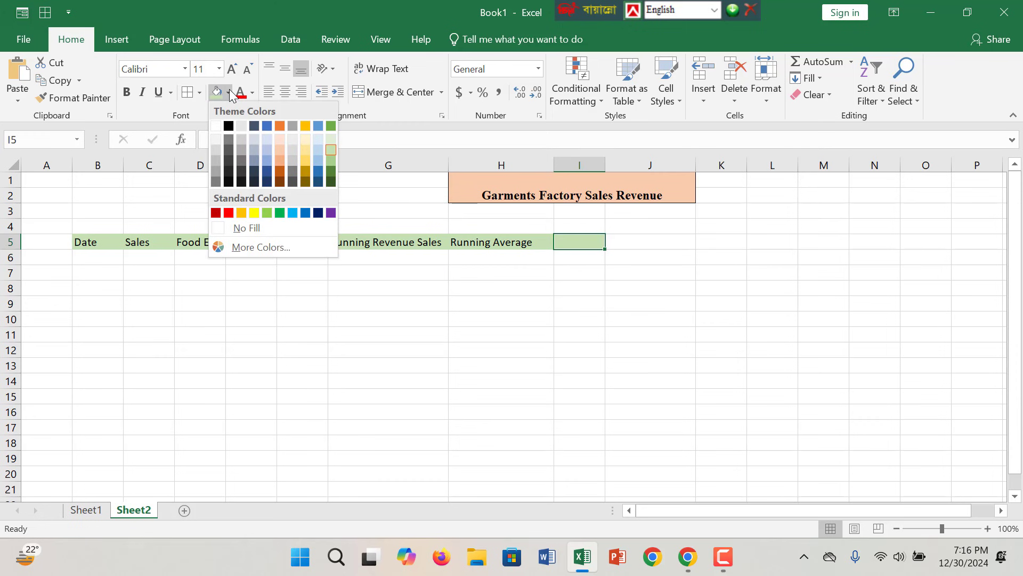
{"action": "left_click", "coordinate": [239, 228]}
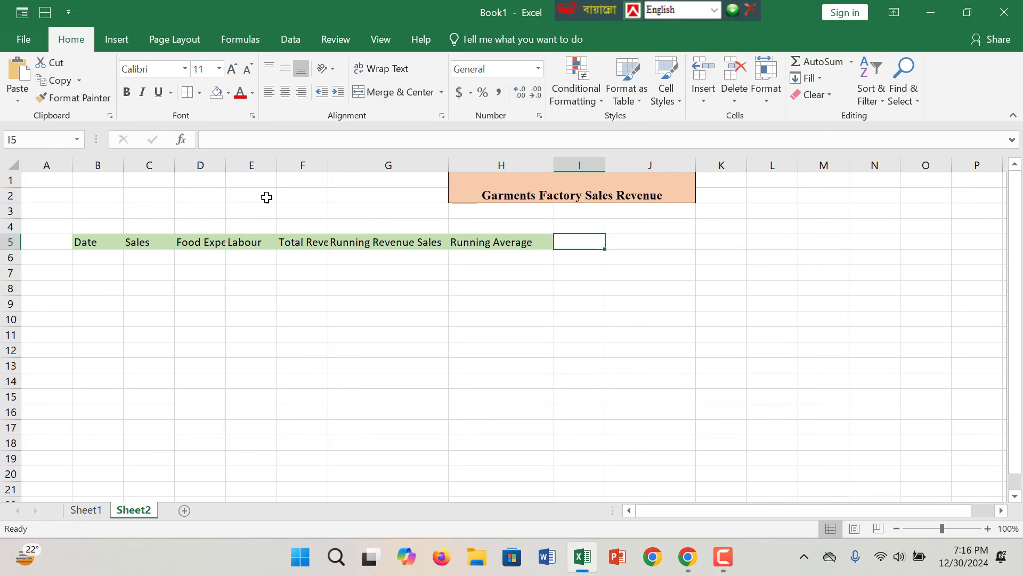
{"action": "left_click_drag", "start_coordinate": [325, 165], "coordinate": [372, 165]}
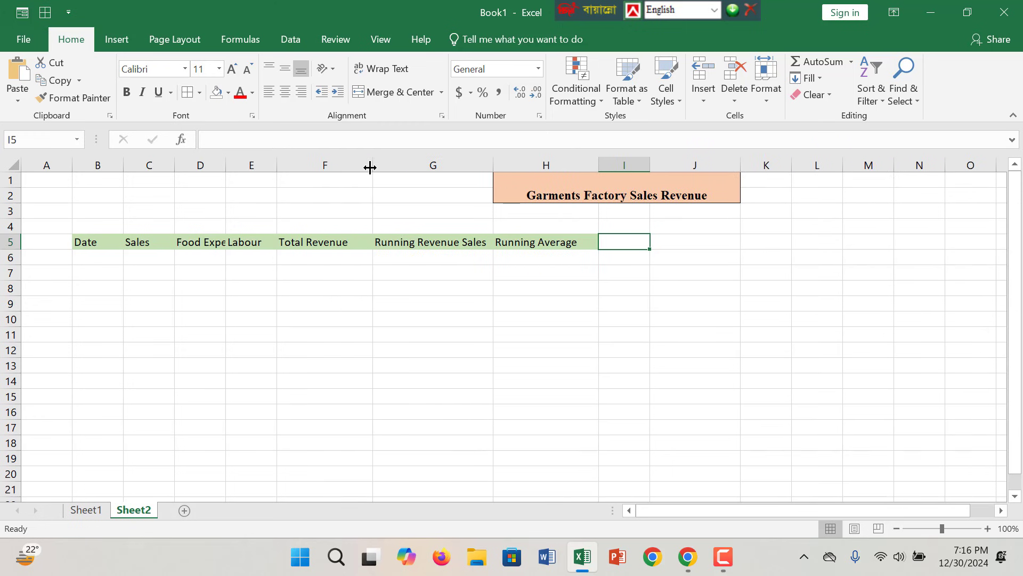
Widen columns C, D and E so that the Sales, Food Expens and Labour headers fit with room to spare.
{"action": "left_click_drag", "start_coordinate": [128, 273], "coordinate": [175, 165]}
{"action": "left_click", "coordinate": [179, 166]}
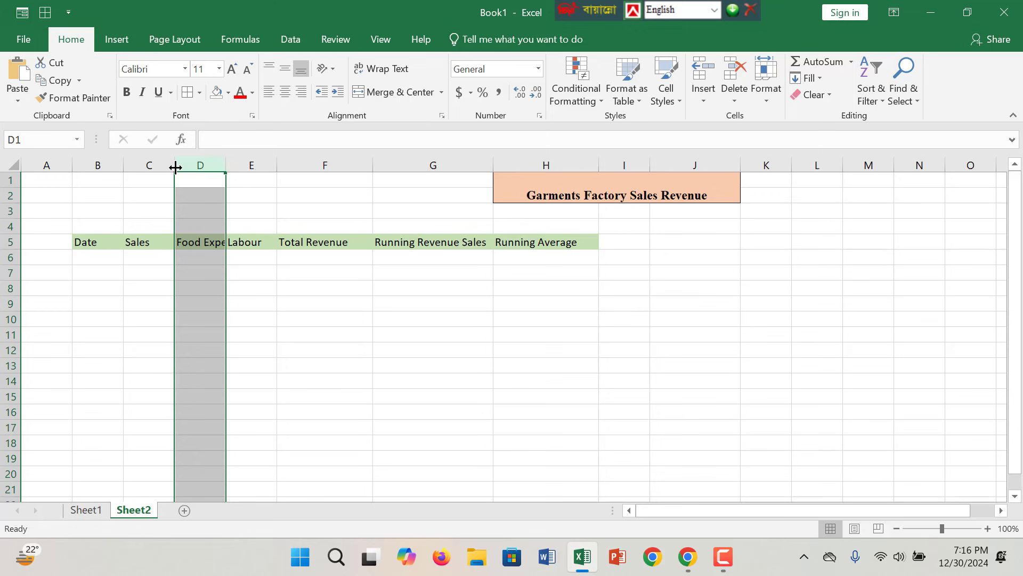
{"action": "left_click_drag", "start_coordinate": [175, 168], "coordinate": [378, 169]}
Apply all borders to the table range B5:H16.
{"action": "left_click", "coordinate": [88, 243]}
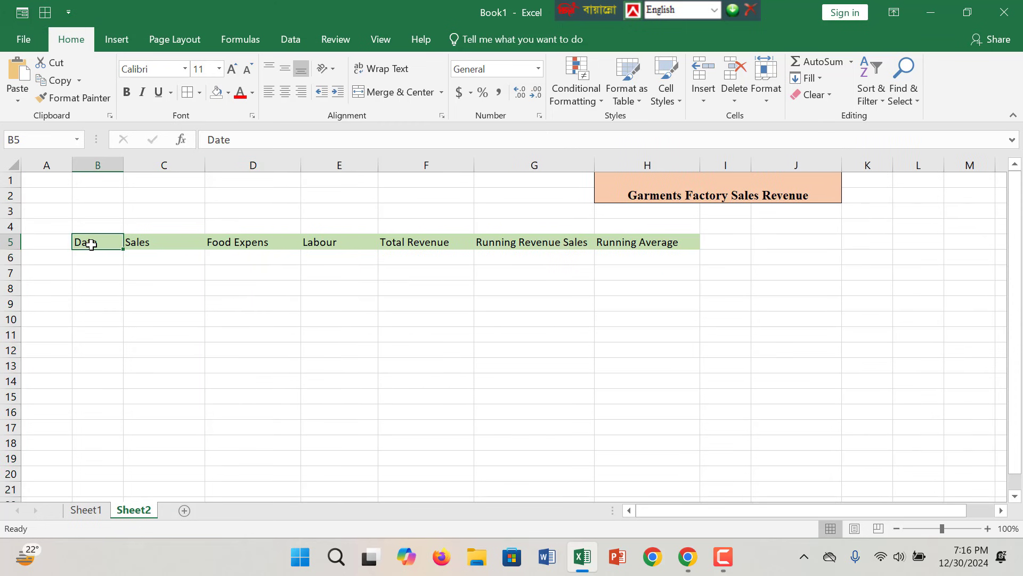
{"action": "left_click", "coordinate": [224, 336]}
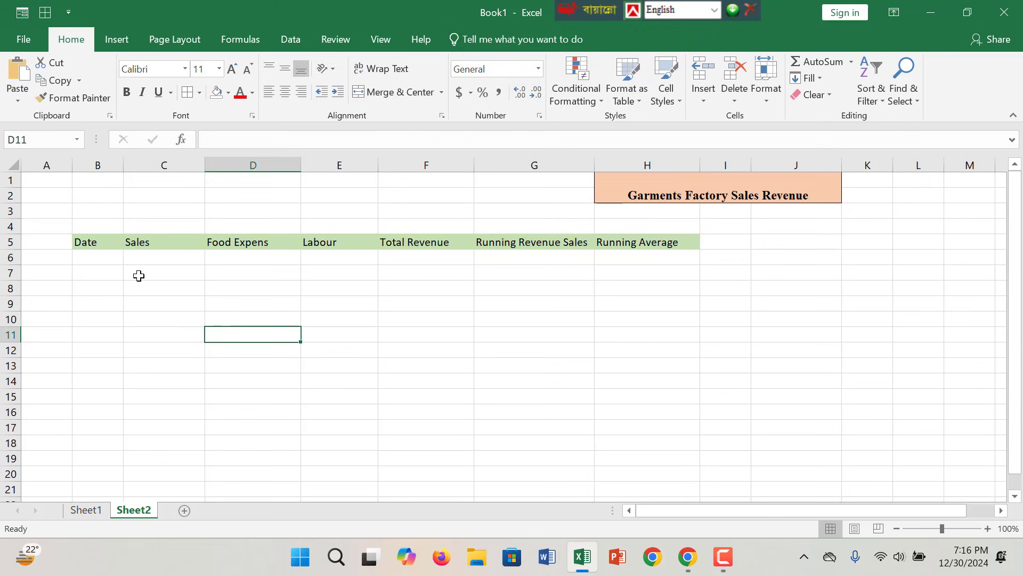
{"action": "left_click_drag", "start_coordinate": [106, 245], "coordinate": [633, 415]}
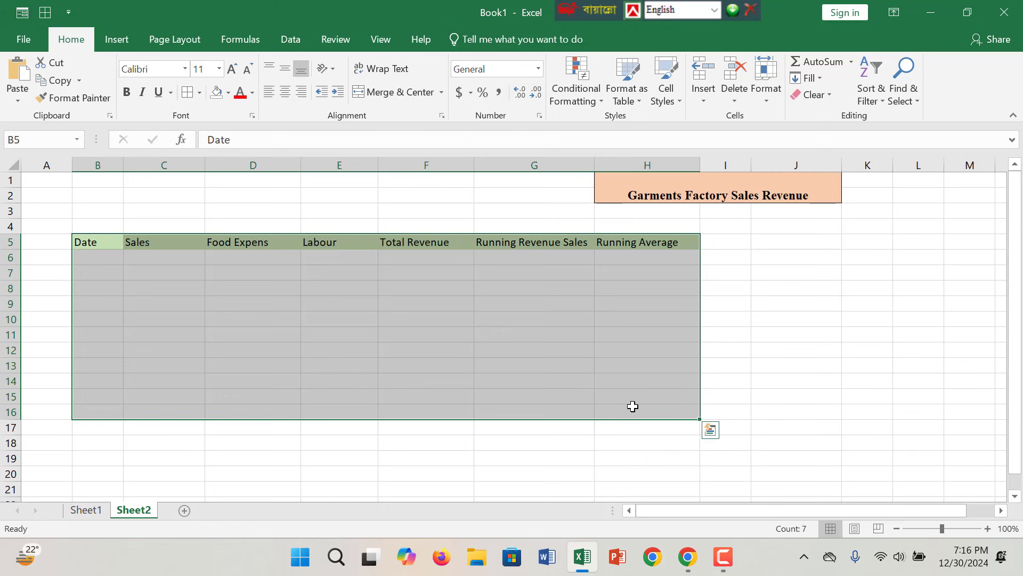
{"action": "left_click", "coordinate": [186, 92]}
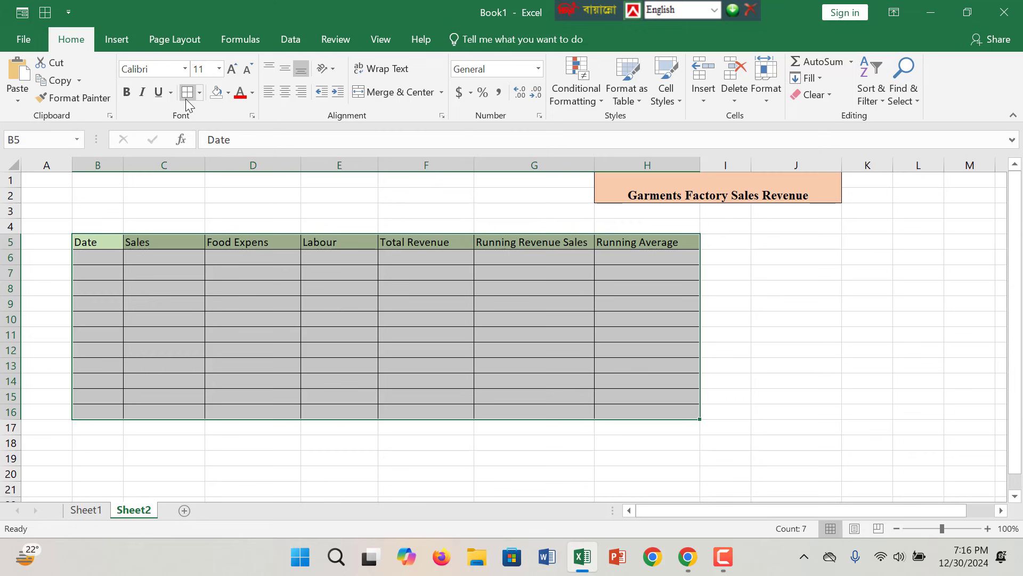
{"action": "type", "text": "1"}
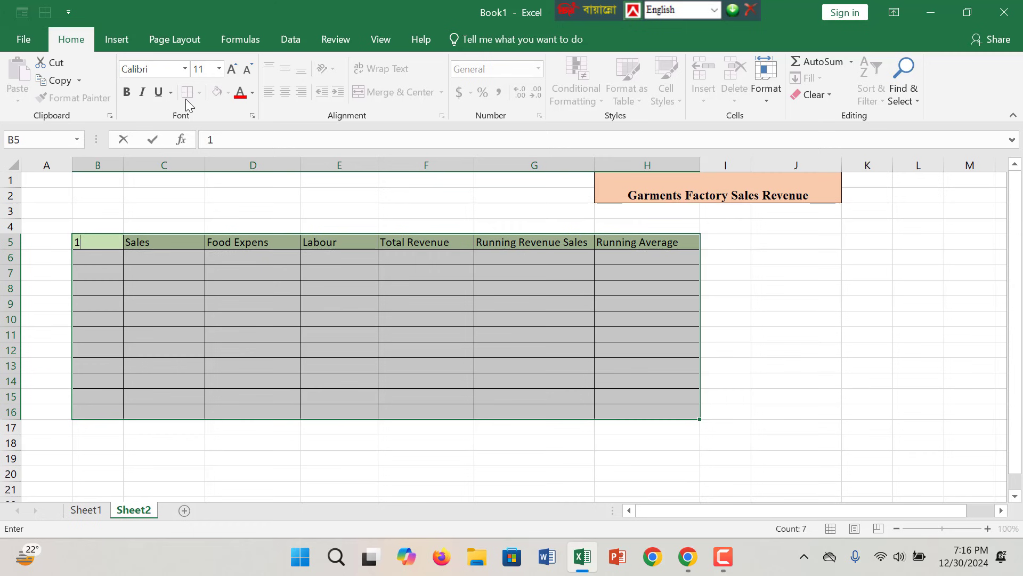
{"action": "key", "text": "BackSpace"}
{"action": "type", "text": "Date"}
Enter the date 1-Dec in cell B6, the first row under the Date header.
{"action": "left_click", "coordinate": [122, 260]}
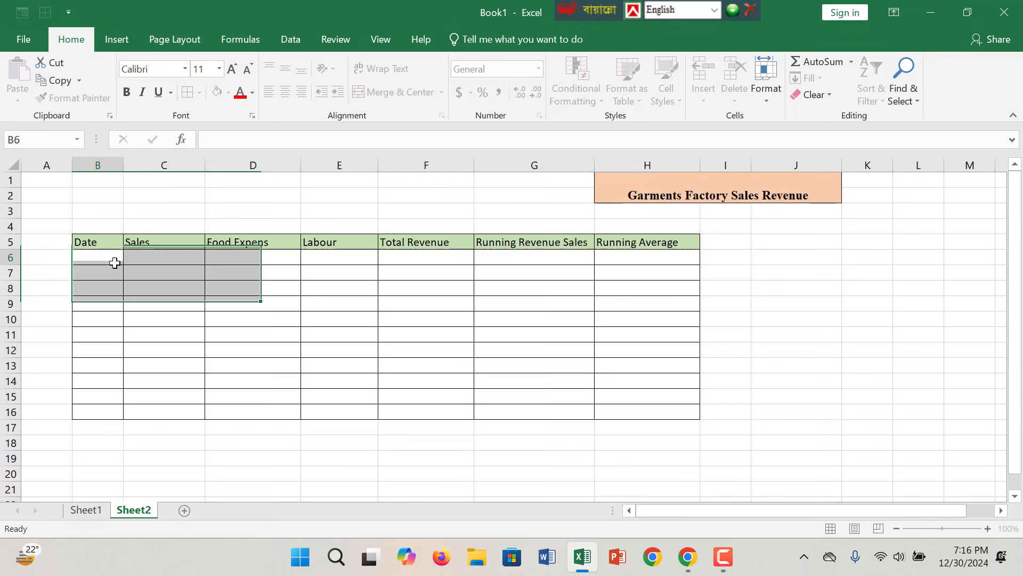
{"action": "type", "text": "1-"}
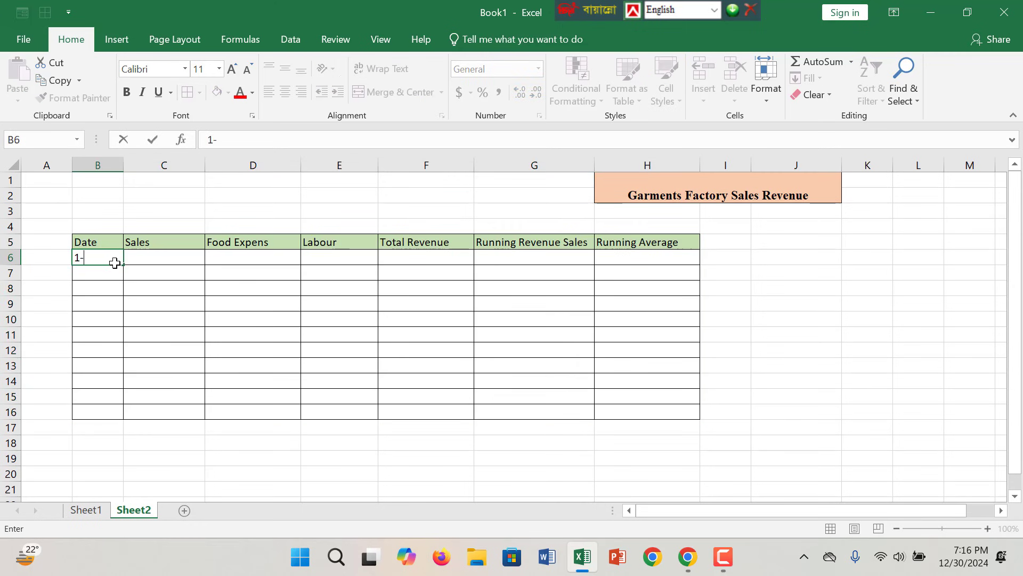
{"action": "type", "text": "Dec"}
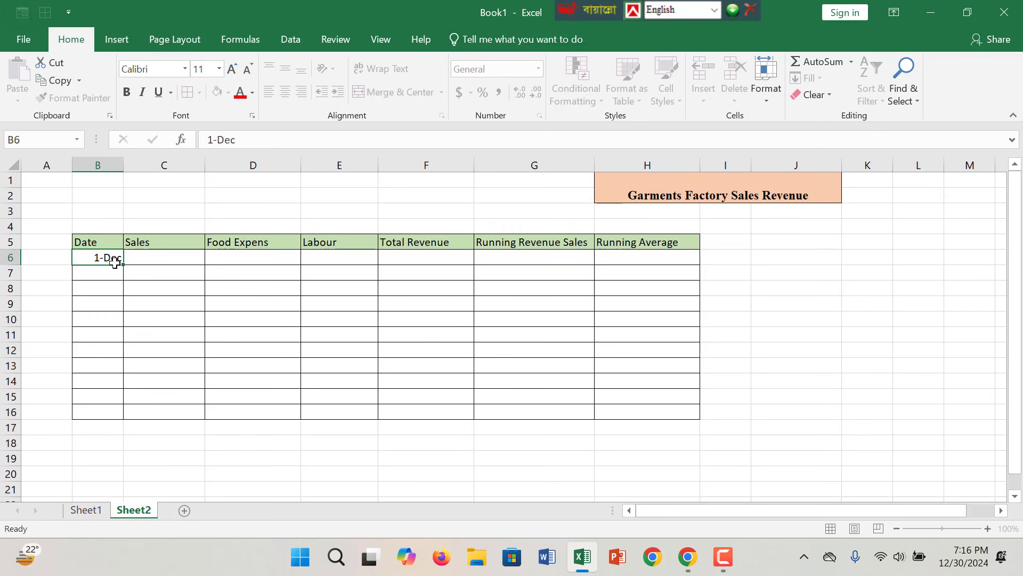
{"action": "key", "text": "Return"}
Fill the date series down to 10-Dec in B15 and remove the surplus bordered cells B16:H16.
{"action": "left_click_drag", "start_coordinate": [110, 257], "coordinate": [682, 412]}
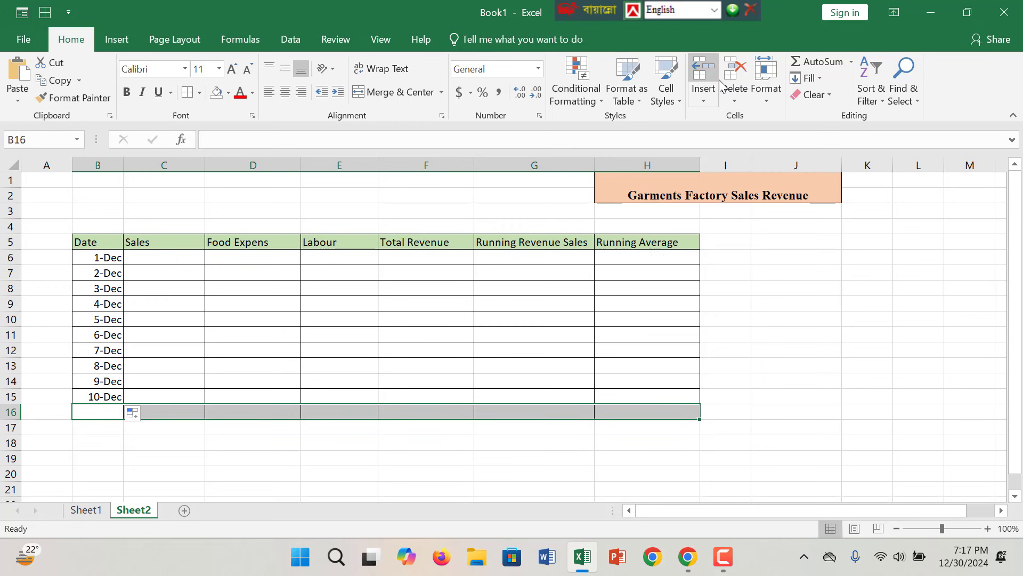
{"action": "left_click", "coordinate": [758, 379]}
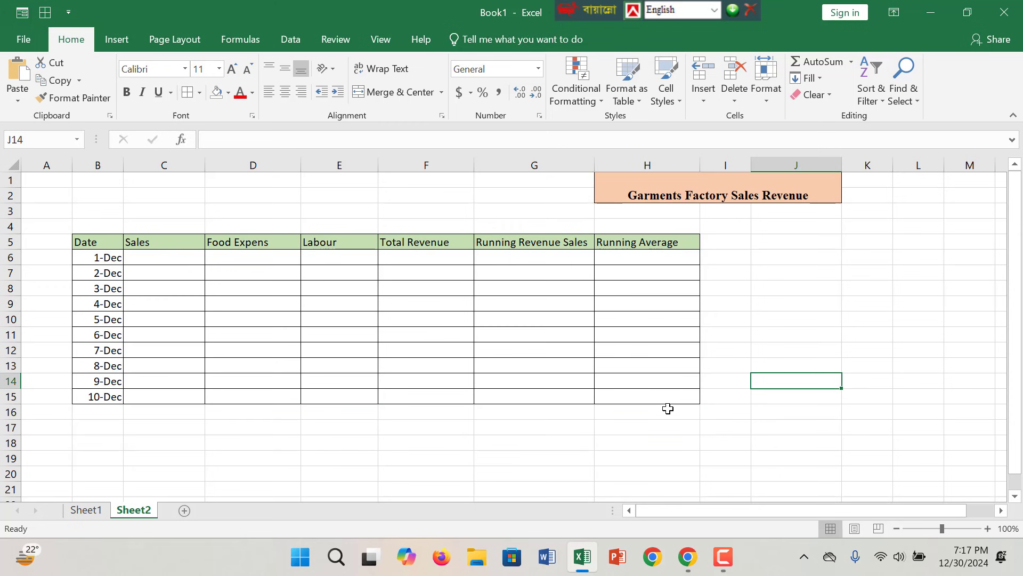
Enter the Sales values 5432, 5676, 4567 and 5436 in C6:C9 for 1-Dec to 4-Dec.
{"action": "left_click", "coordinate": [178, 256]}
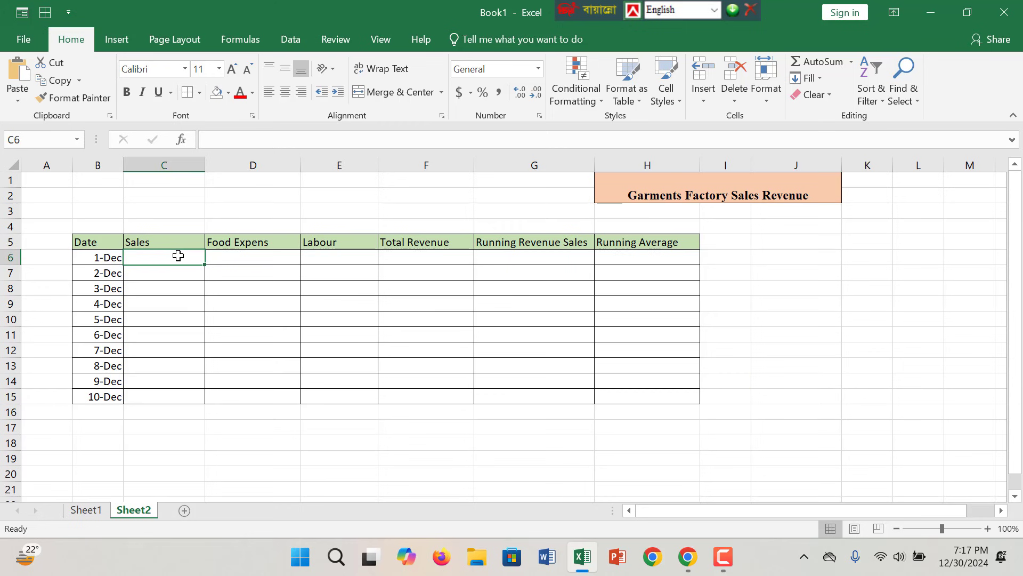
{"action": "type", "text": "54"}
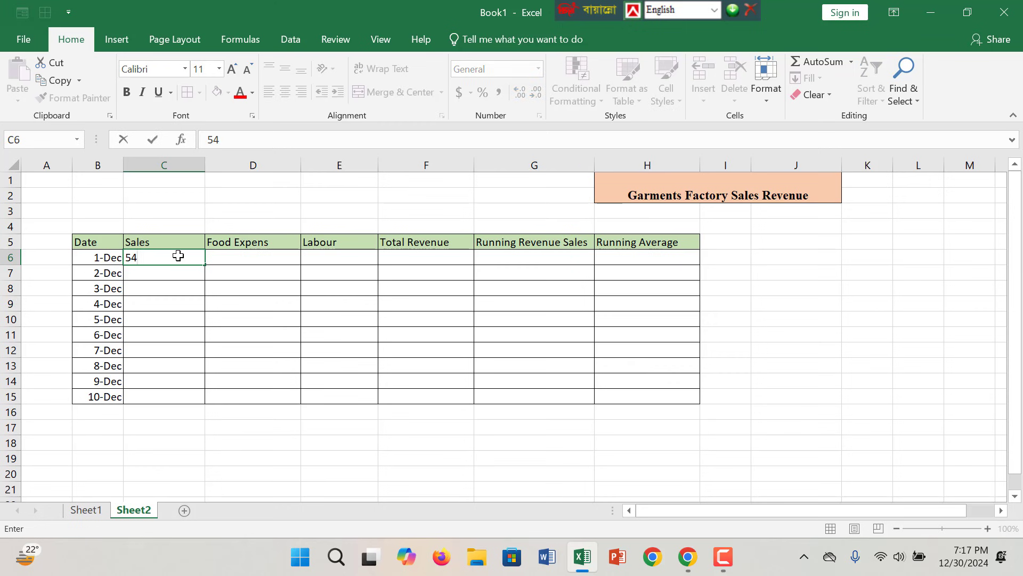
{"action": "type", "text": "32"}
{"action": "key", "text": "Return"}
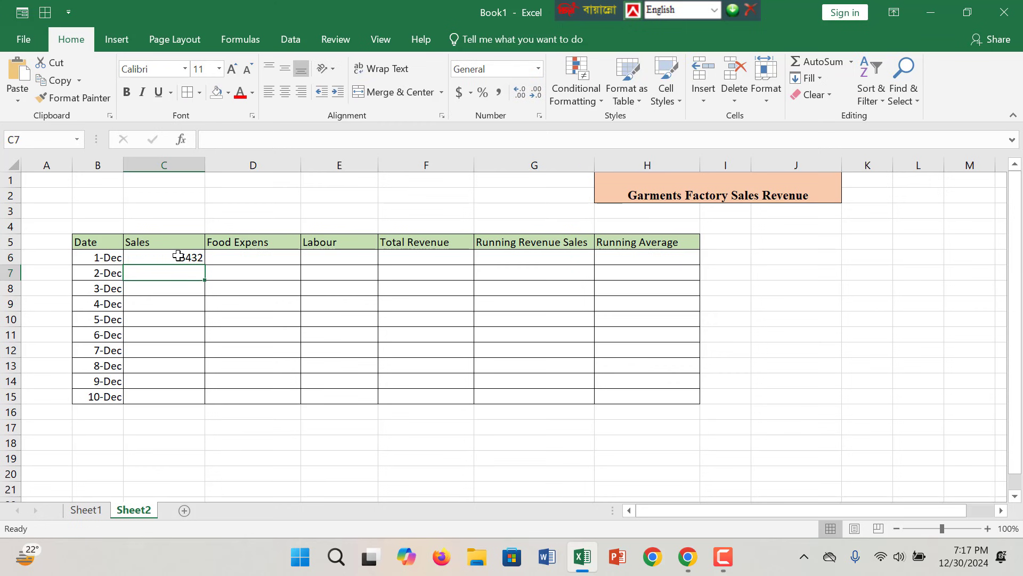
{"action": "type", "text": "5676"}
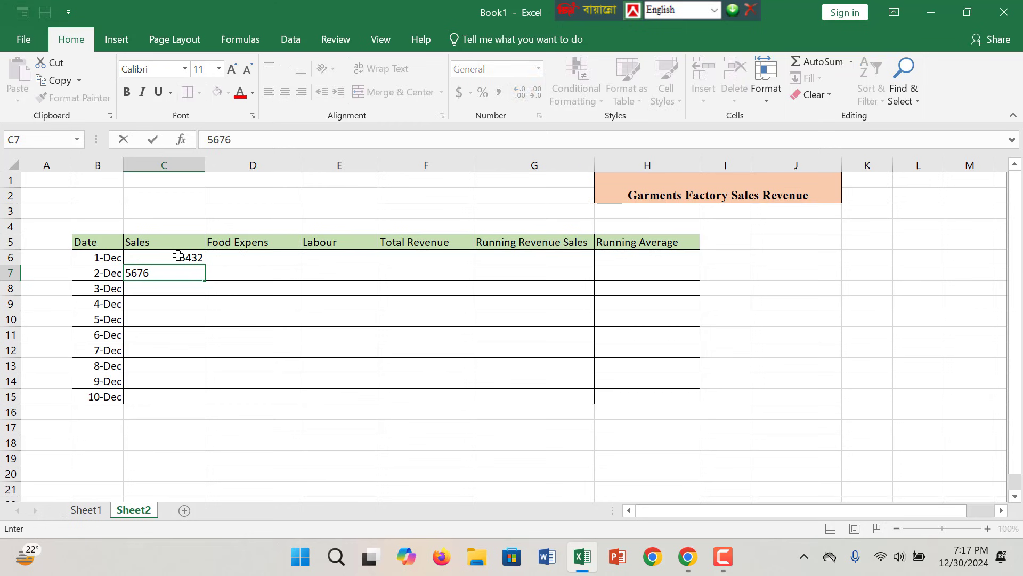
{"action": "key", "text": "Return"}
{"action": "type", "text": "4567"}
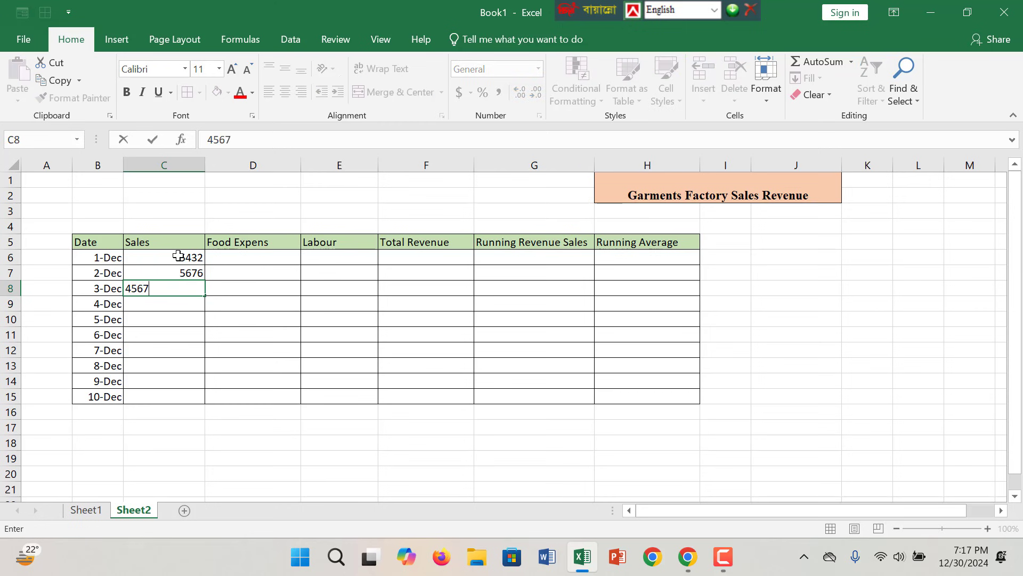
{"action": "key", "text": "Return"}
{"action": "type", "text": "54 "}
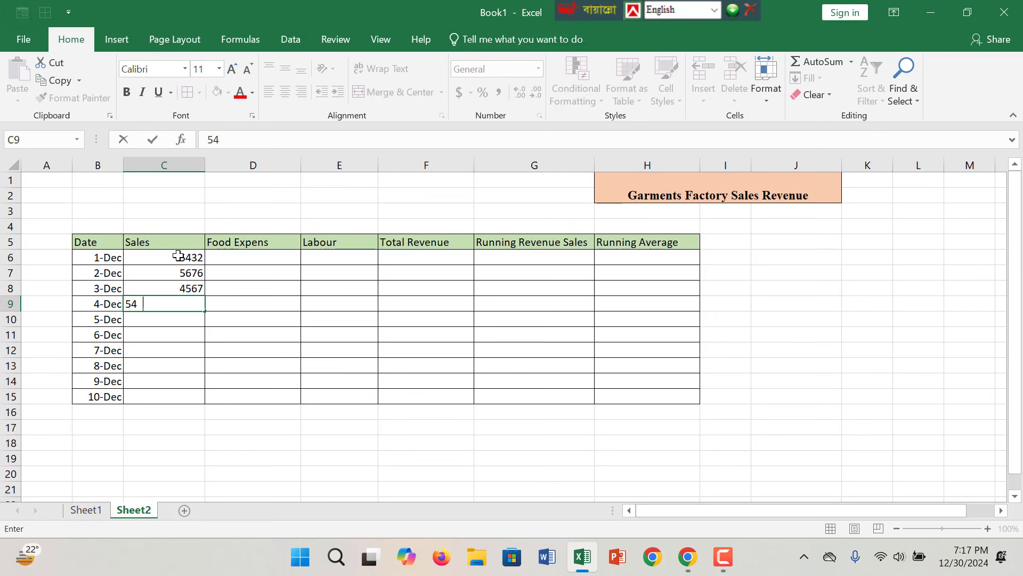
{"action": "type", "text": "36"}
{"action": "key", "text": "Return"}
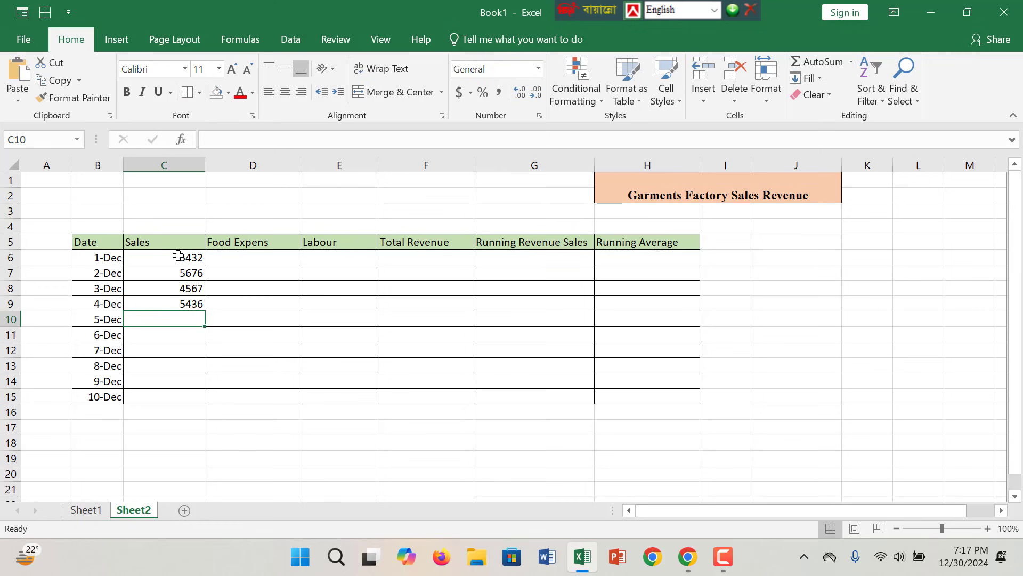
Enter the Sales values 7896, 5699 and 6545 in C10:C12 for 5-Dec to 7-Dec.
{"action": "type", "text": "7896"}
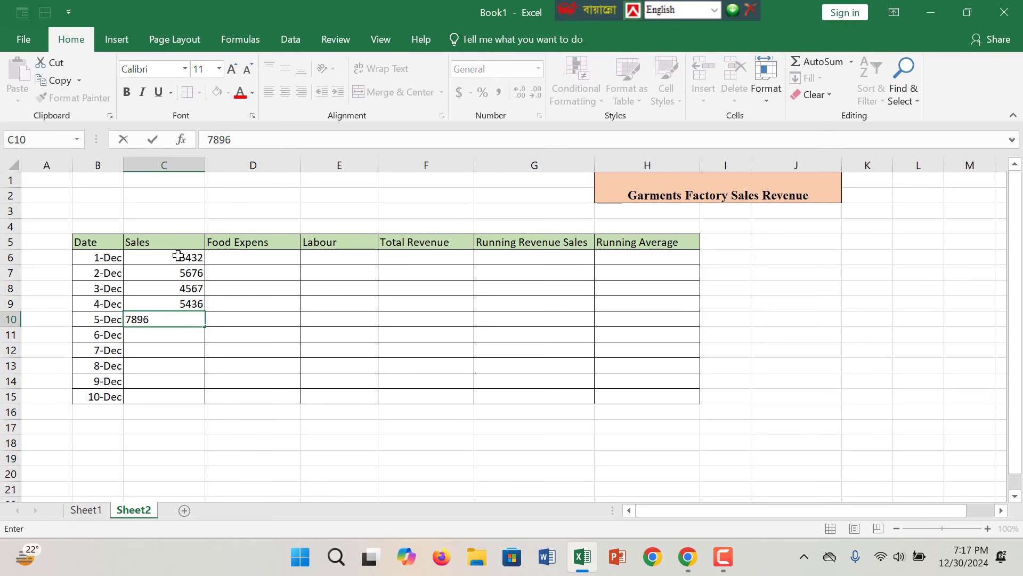
{"action": "key", "text": "Return"}
{"action": "type", "text": "569"}
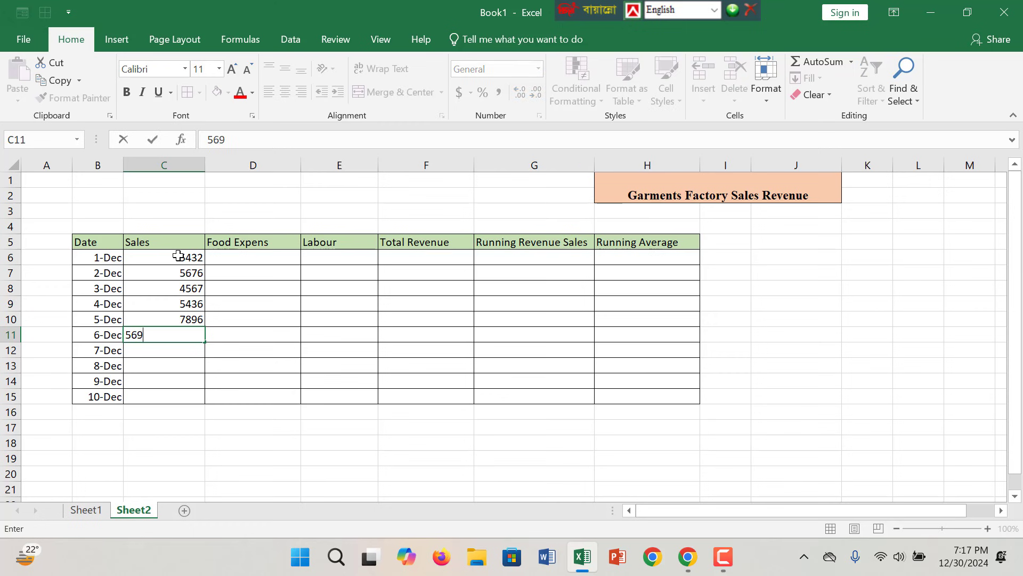
{"action": "type", "text": "9"}
{"action": "key", "text": "Return"}
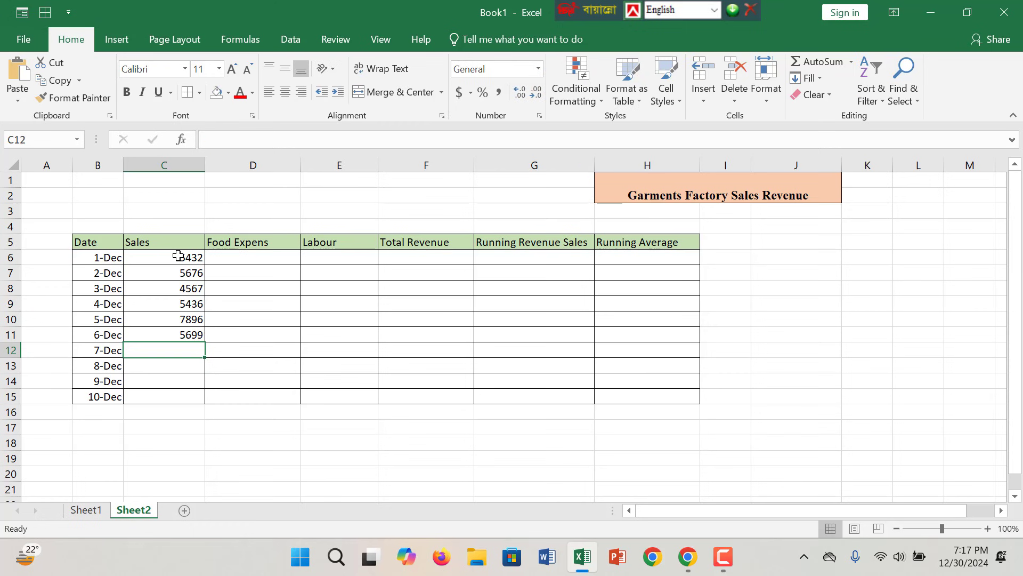
{"action": "type", "text": "6545"}
{"action": "key", "text": "Return"}
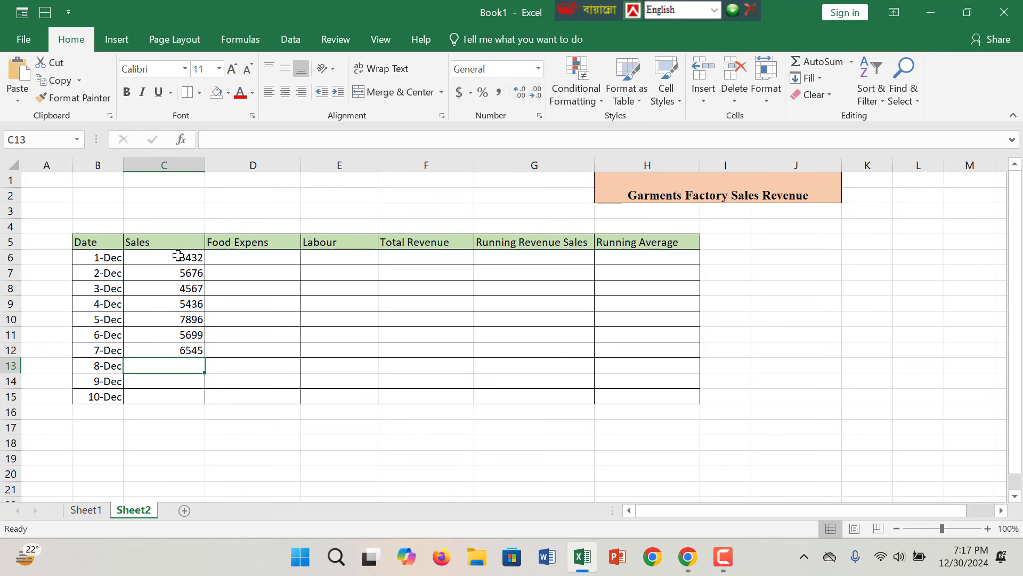
Enter the Sales values 4589, 7689 and 5689 in C13:C15 for 8-Dec to 10-Dec.
{"action": "type", "text": "45"}
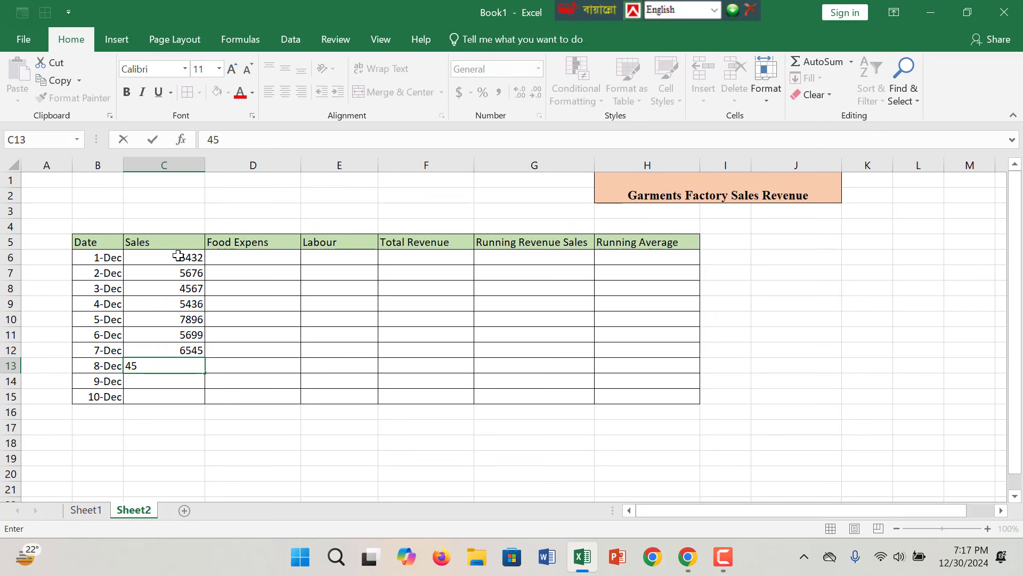
{"action": "type", "text": "89"}
{"action": "key", "text": "Return"}
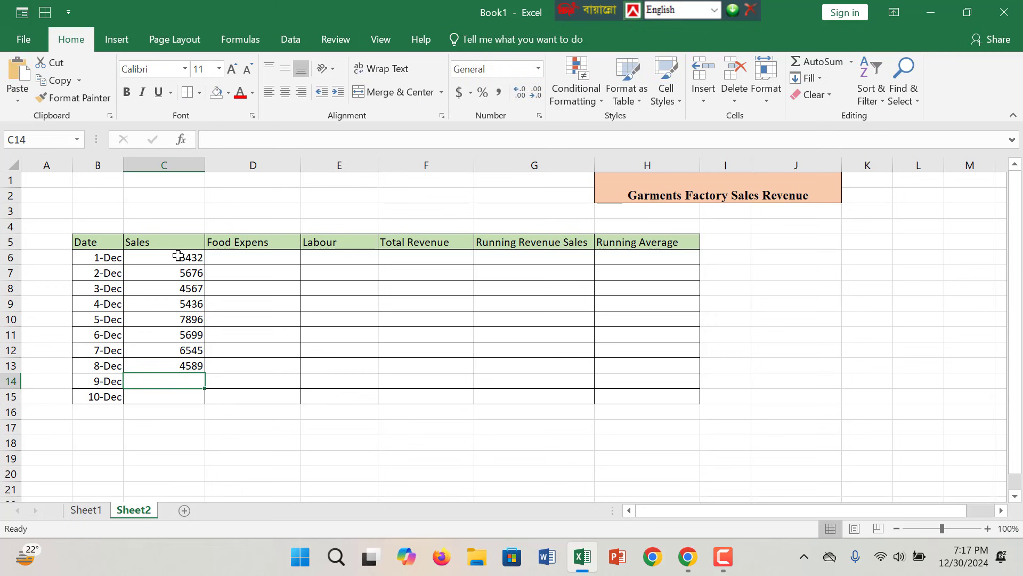
{"action": "type", "text": "768"}
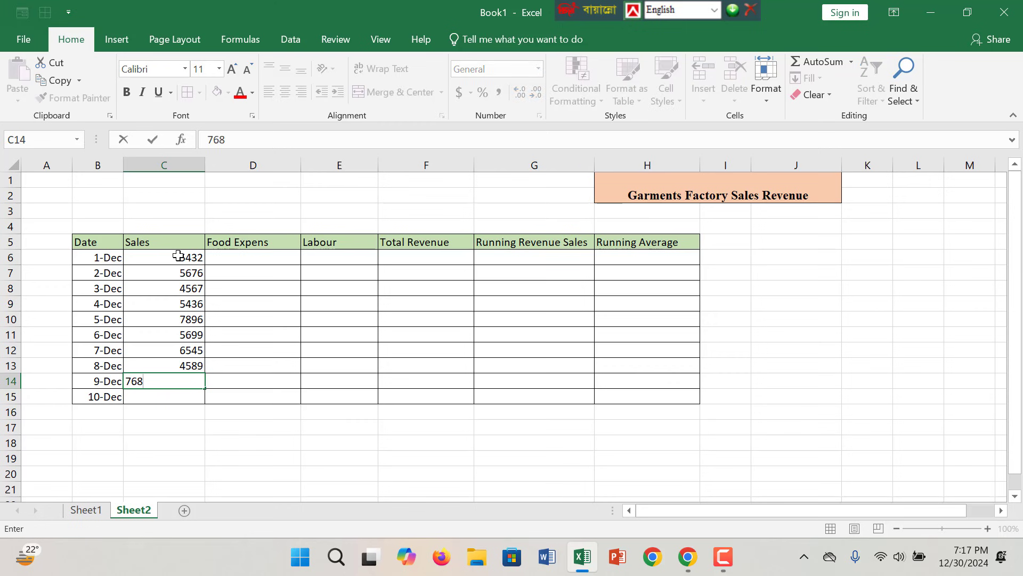
{"action": "type", "text": "9"}
{"action": "key", "text": "Return"}
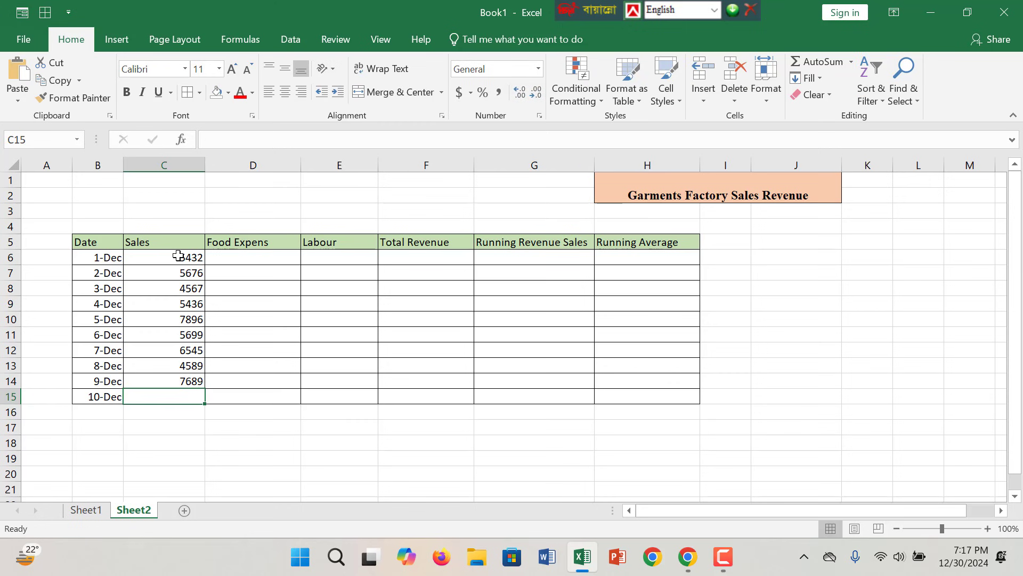
{"action": "type", "text": "56"}
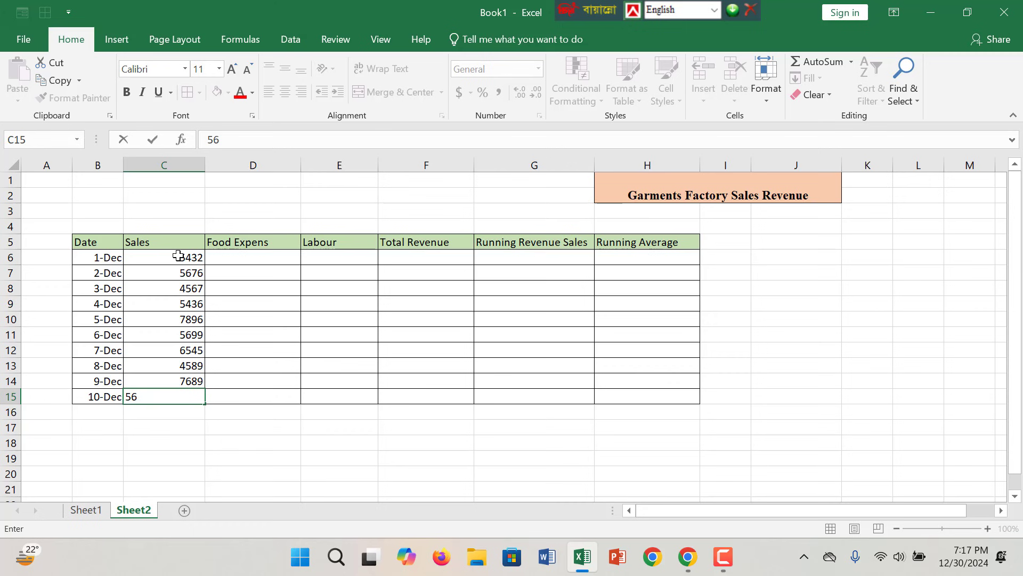
{"action": "type", "text": "89"}
Enter 3000 in D6 and 3200 in D7 under Food Expens, and extend the series down to D15.
{"action": "left_click", "coordinate": [280, 261]}
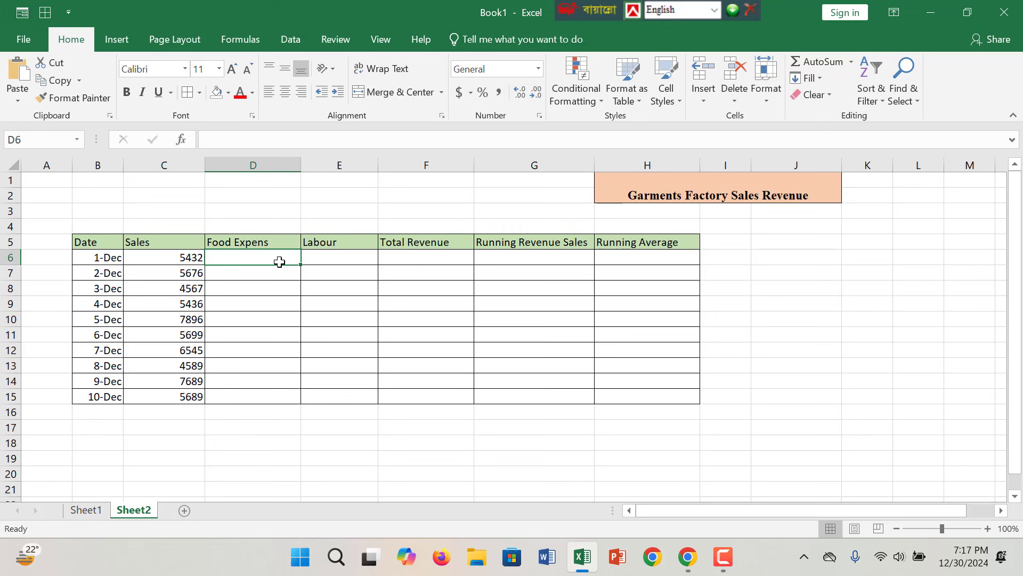
{"action": "type", "text": "3000"}
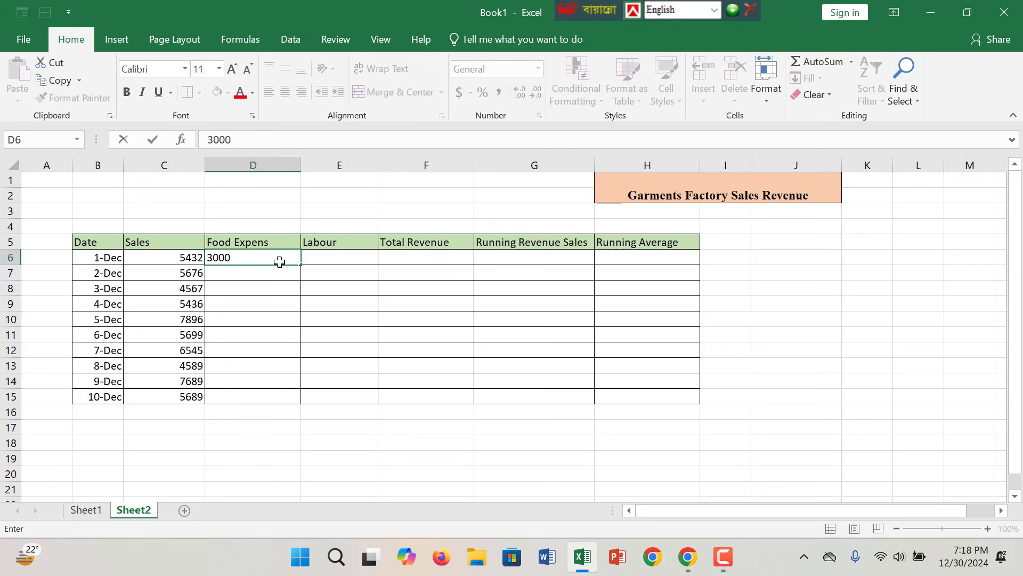
{"action": "key", "text": "Return"}
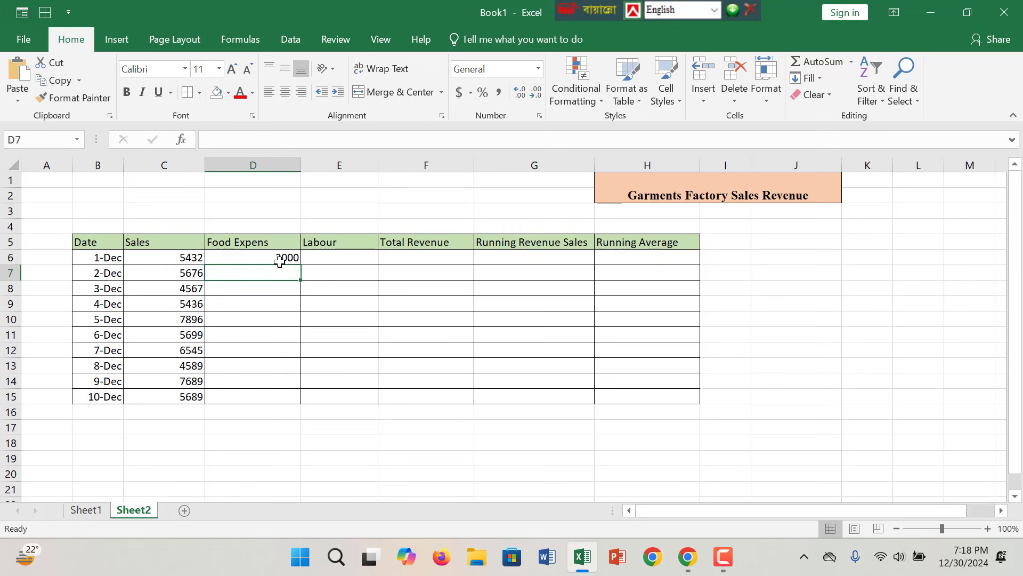
{"action": "type", "text": "3200"}
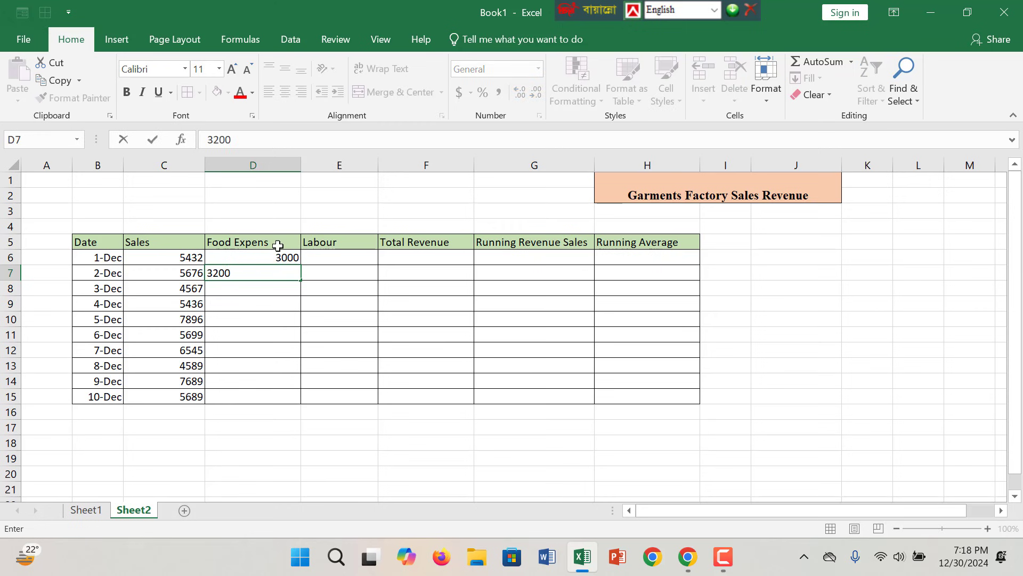
{"action": "left_click_drag", "start_coordinate": [278, 257], "coordinate": [267, 404]}
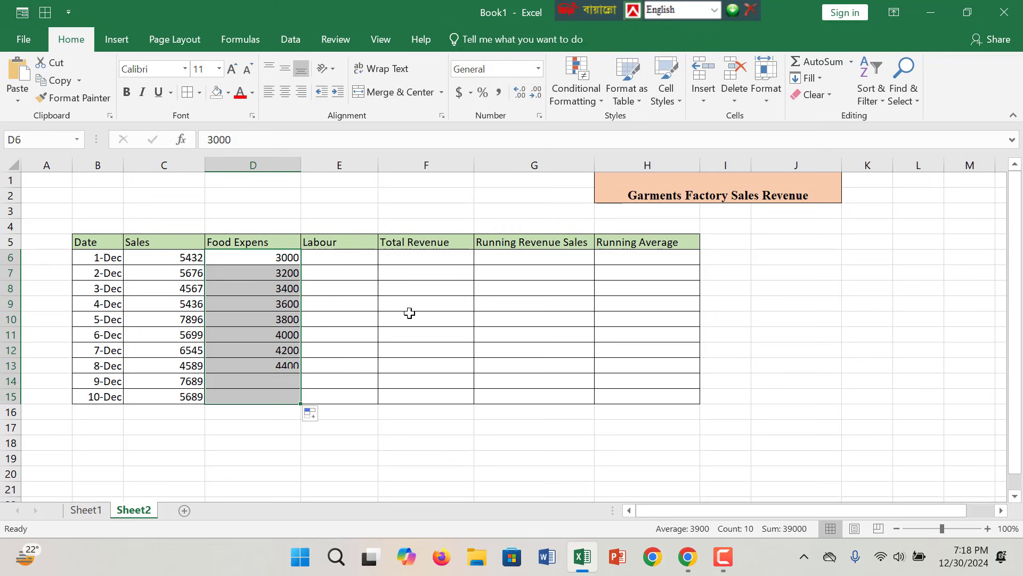
Enter the Labour values 2300, 2000, 2300 and 2200 in E6:E9 for 1-Dec to 4-Dec.
{"action": "left_click", "coordinate": [367, 259]}
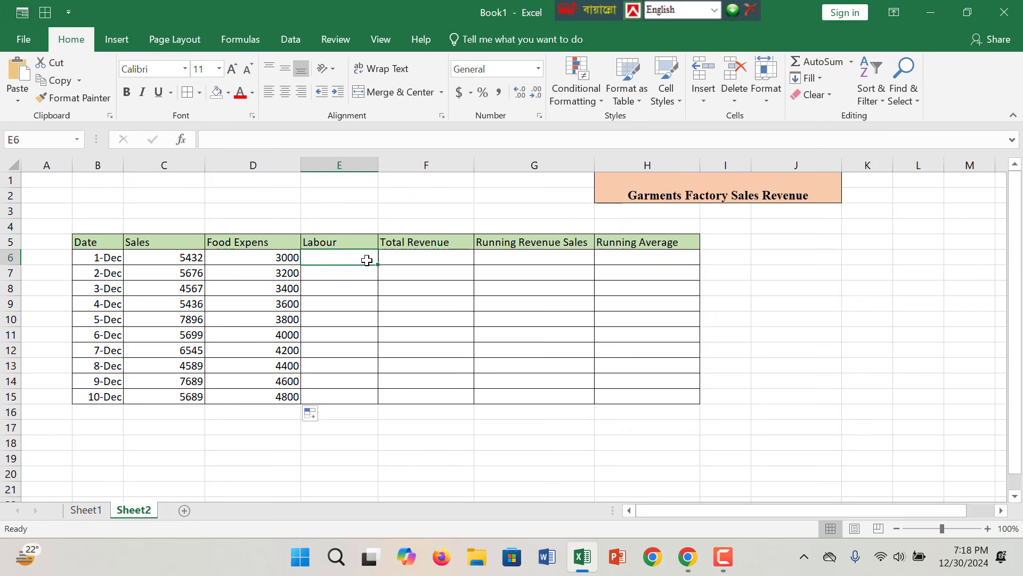
{"action": "type", "text": "23"}
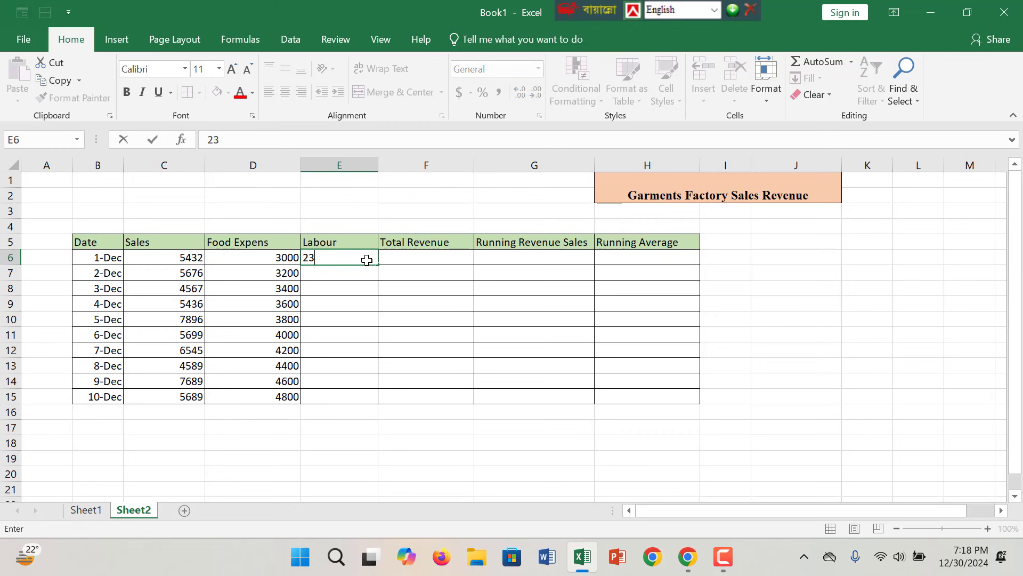
{"action": "type", "text": "00"}
{"action": "key", "text": "Return"}
{"action": "type", "text": "2000"}
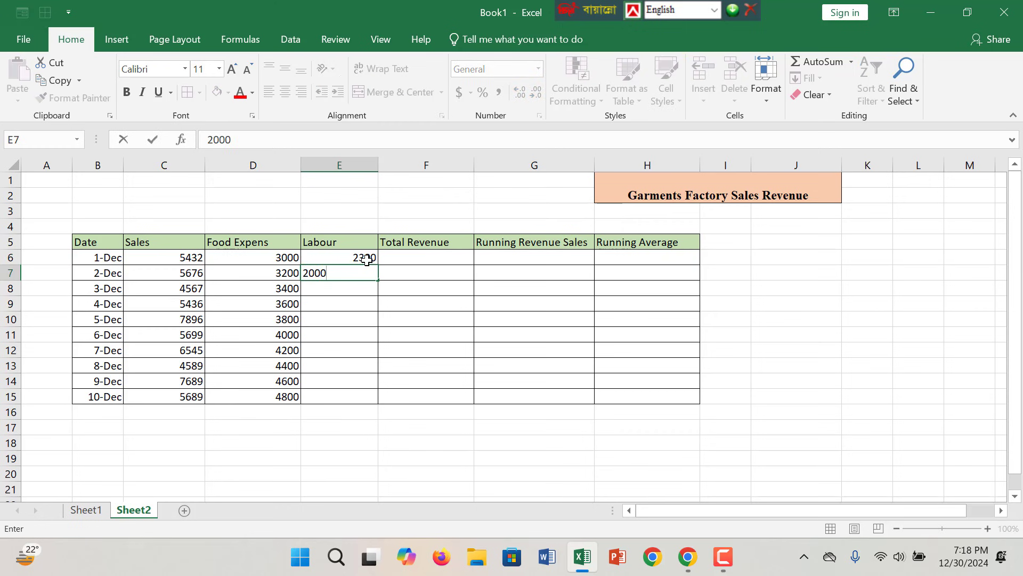
{"action": "key", "text": "Return"}
{"action": "type", "text": "2300"}
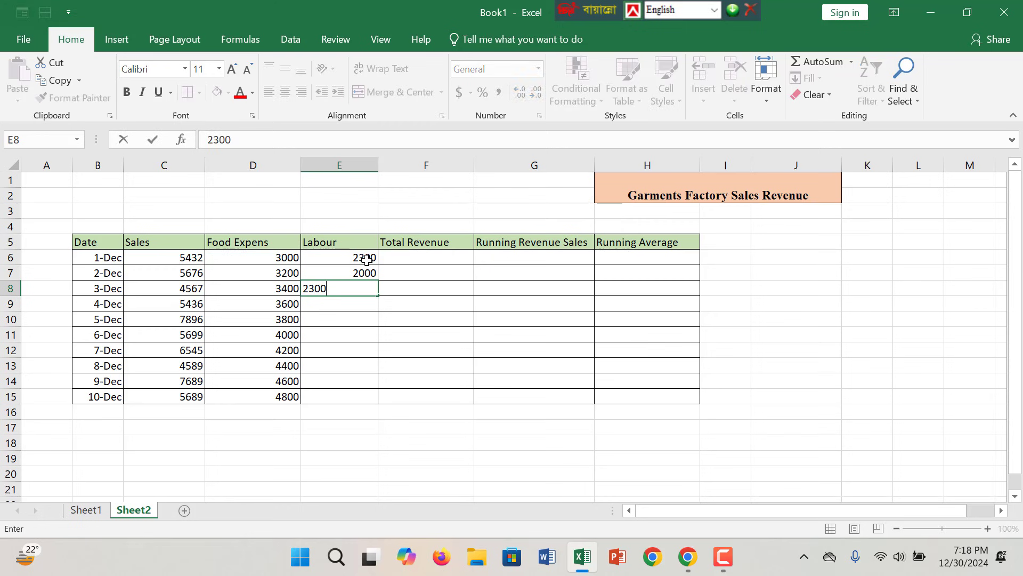
{"action": "key", "text": "Return"}
{"action": "type", "text": "22"}
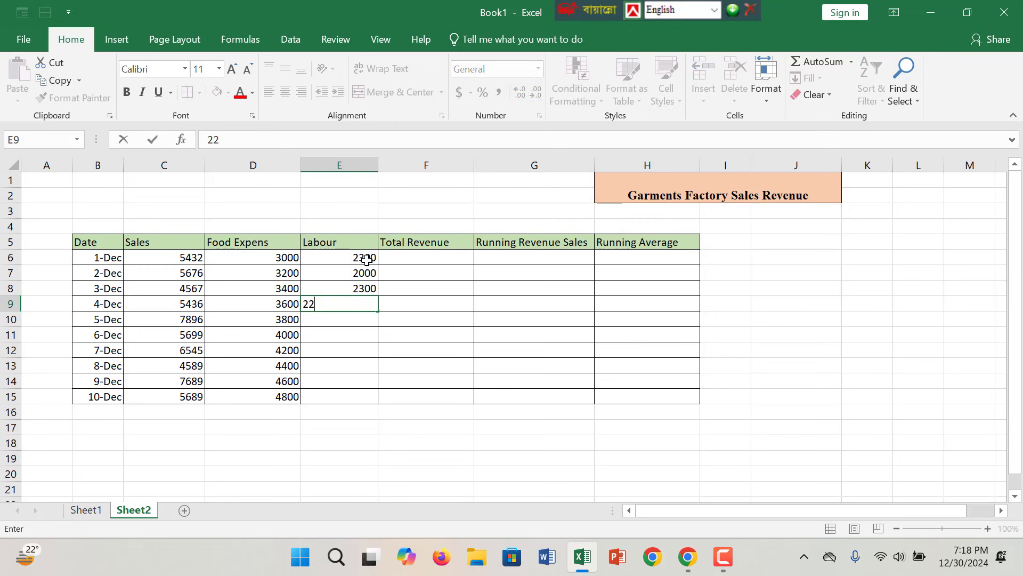
{"action": "type", "text": "00"}
{"action": "key", "text": "Return"}
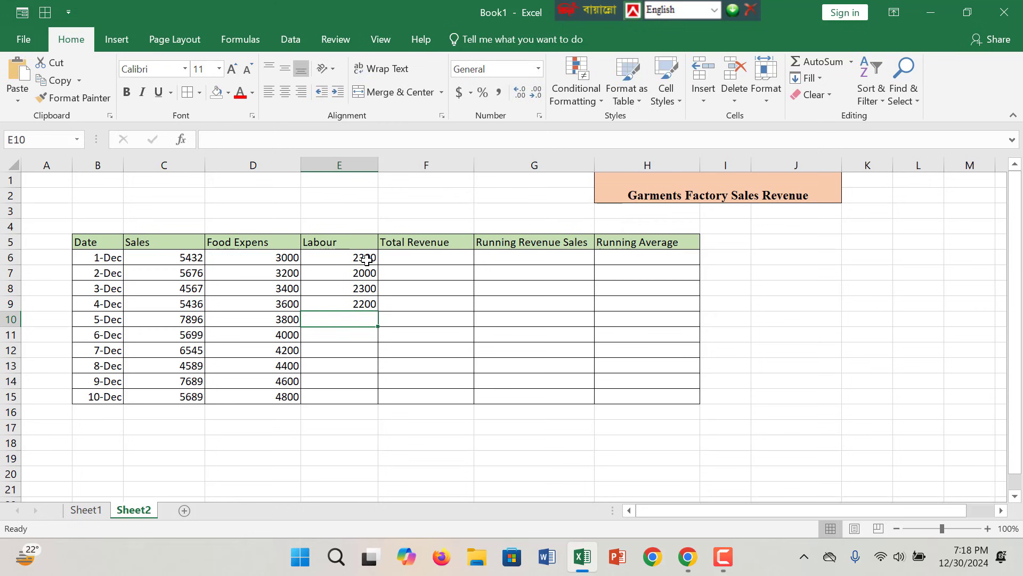
Enter the Labour values 2000, 2300 and 2000 in E10:E12 for 5-Dec to 7-Dec.
{"action": "type", "text": "2000"}
{"action": "key", "text": "Return"}
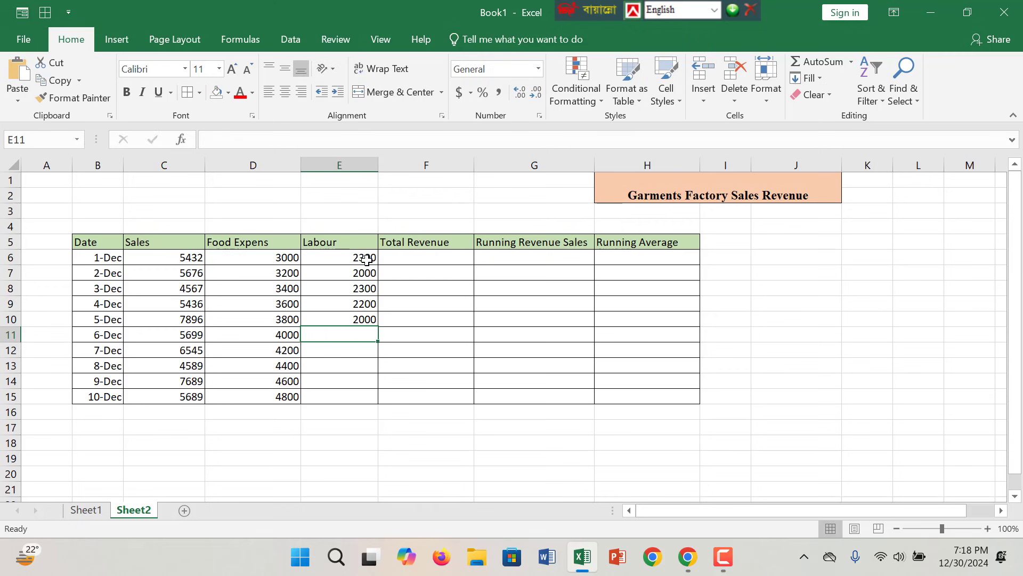
{"action": "type", "text": "2300"}
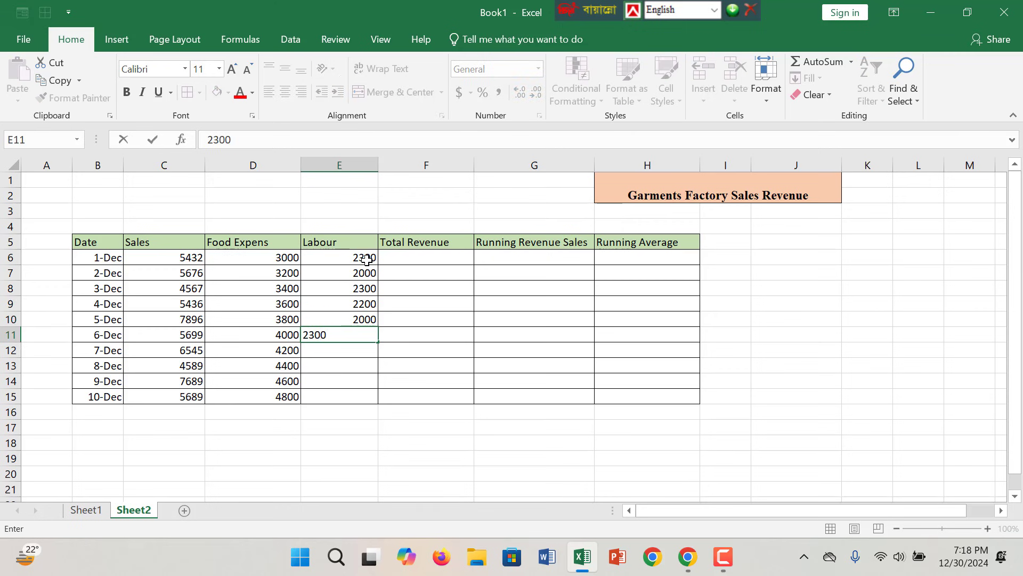
{"action": "key", "text": "Return"}
{"action": "type", "text": "2000"}
{"action": "key", "text": "Return"}
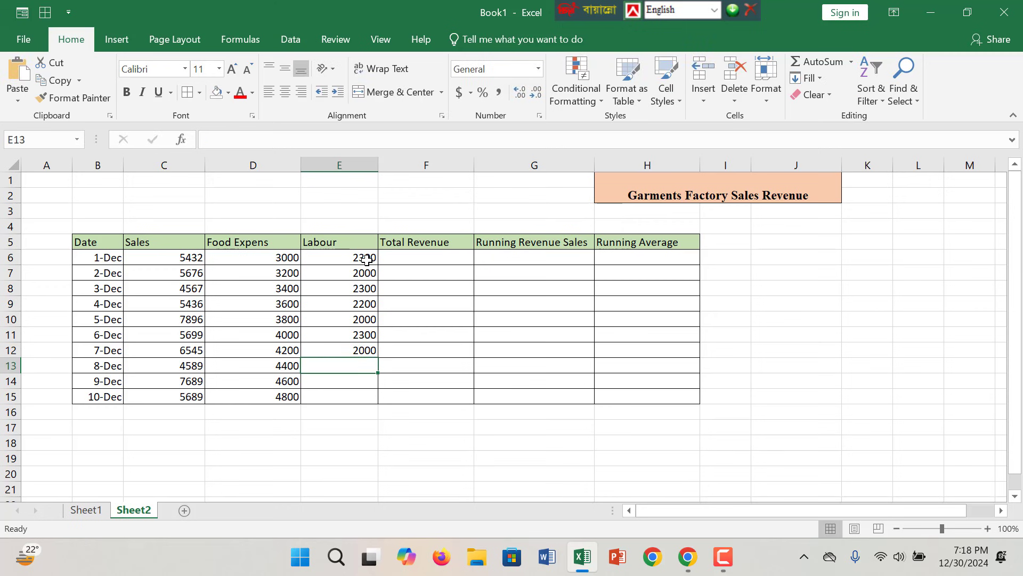
Enter the Labour values 2300, 2000 and 2300 in E13:E15 for 8-Dec to 10-Dec.
{"action": "type", "text": "2300"}
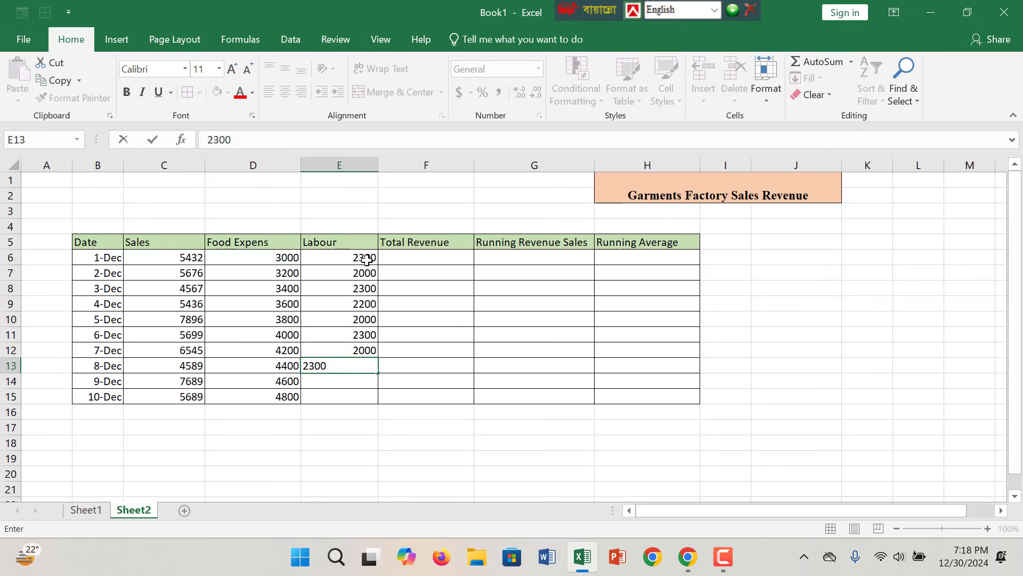
{"action": "key", "text": "Return"}
{"action": "type", "text": "2"}
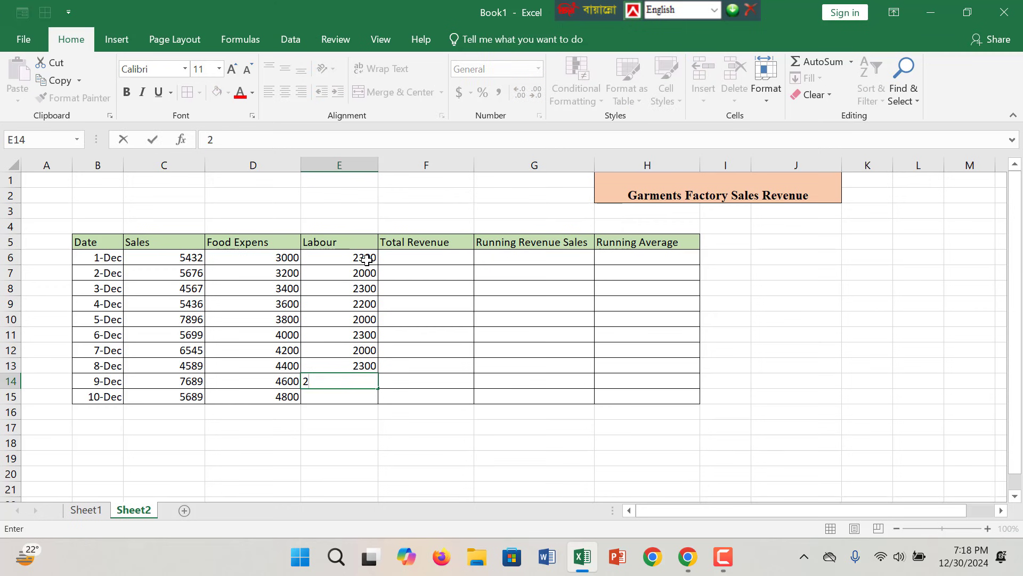
{"action": "type", "text": "000"}
{"action": "key", "text": "Return"}
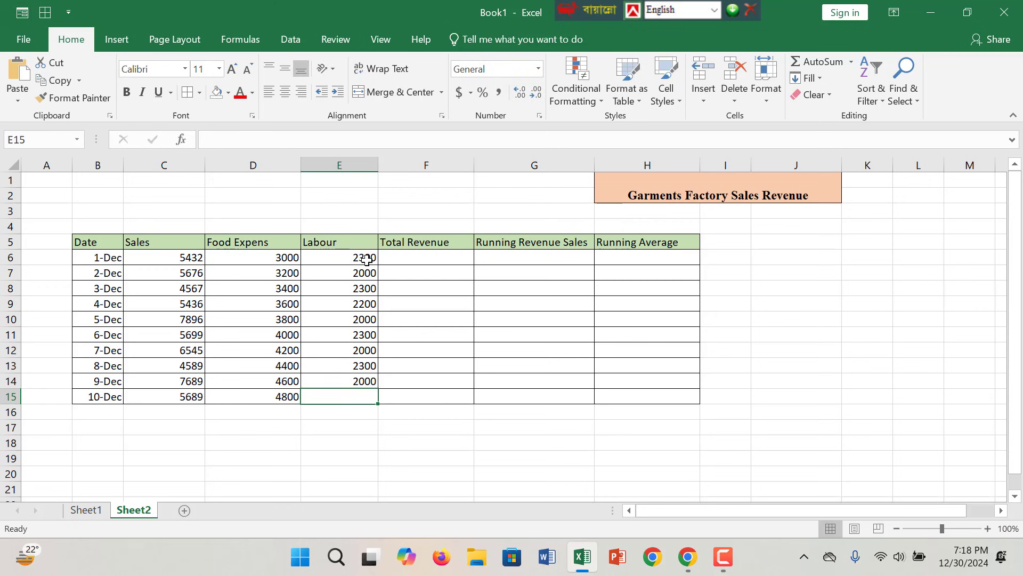
{"action": "type", "text": "2300"}
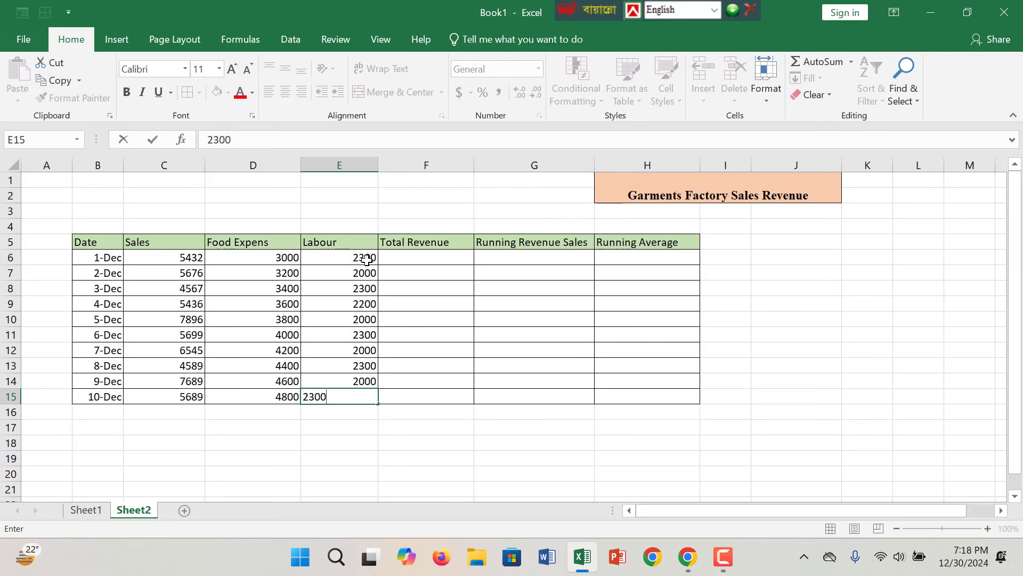
{"action": "key", "text": "Return"}
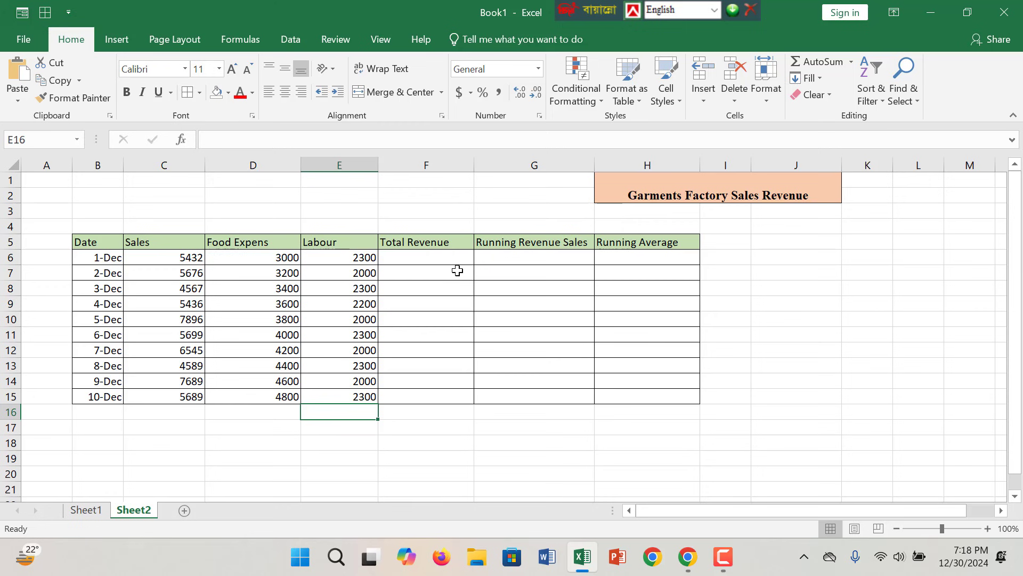
Calculate Total Revenue in F6 with =C6-E6 and fill the formula down to F15.
{"action": "left_click", "coordinate": [430, 259]}
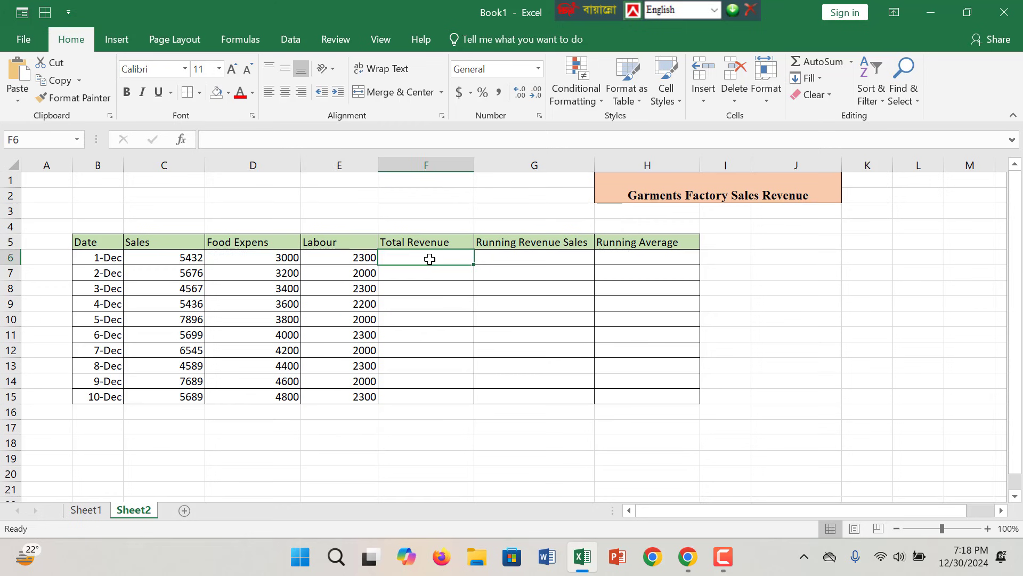
{"action": "type", "text": "="}
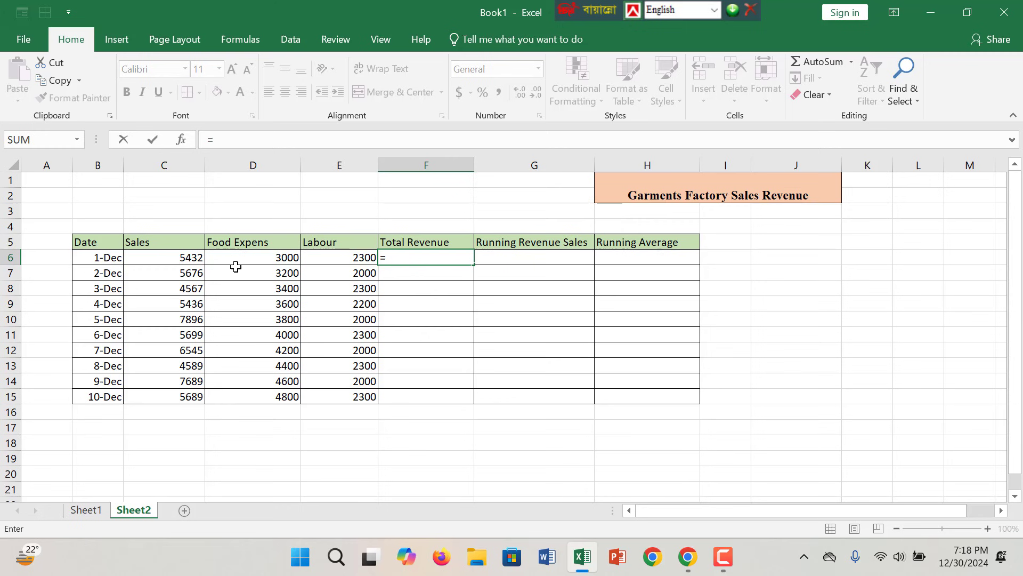
{"action": "left_click", "coordinate": [178, 260]}
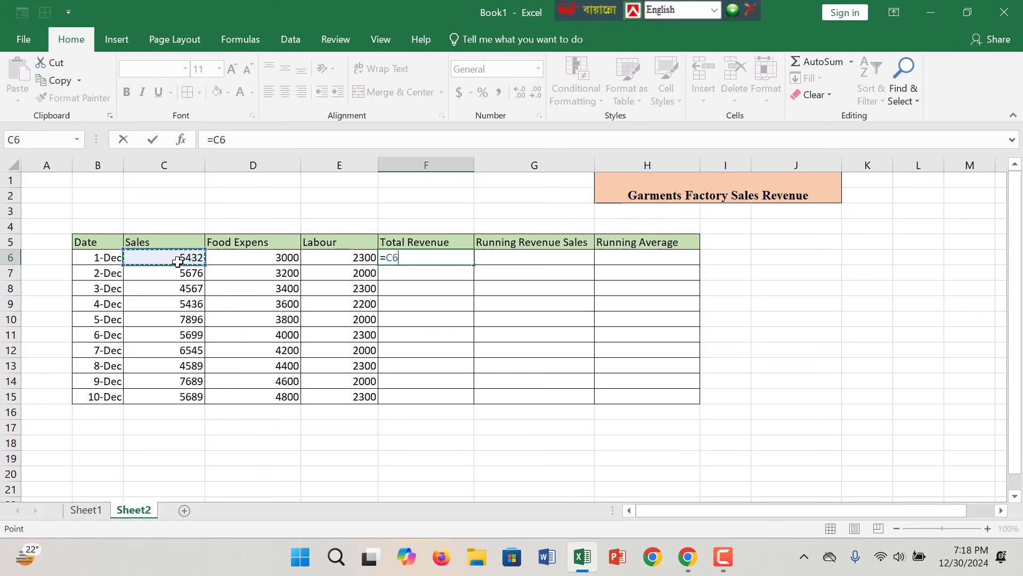
{"action": "type", "text": "-"}
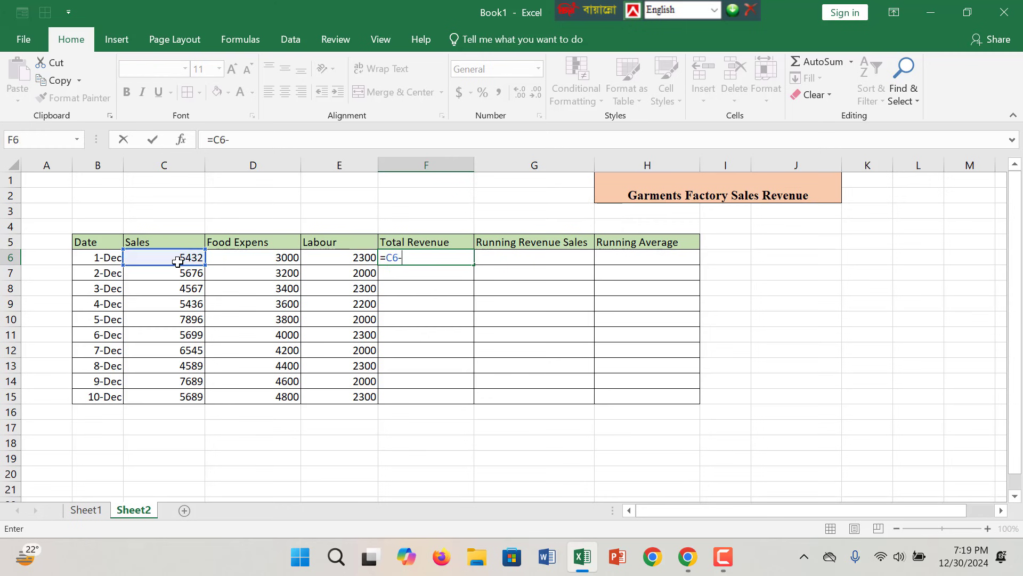
{"action": "left_click", "coordinate": [339, 260]}
{"action": "key", "text": "Return"}
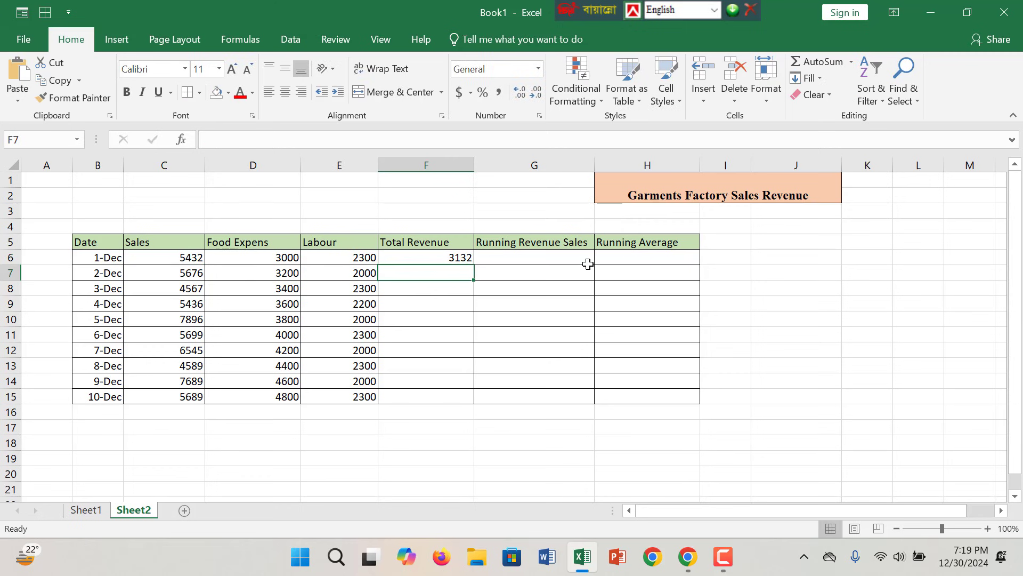
{"action": "left_click", "coordinate": [458, 258]}
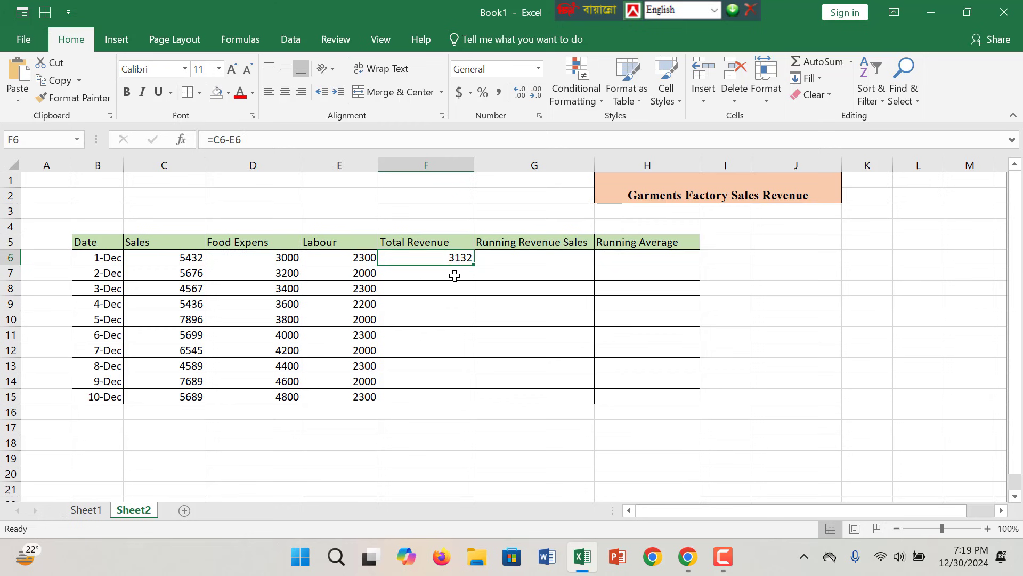
{"action": "left_click_drag", "start_coordinate": [473, 265], "coordinate": [469, 405]}
Calculate Running Revenue Sales in G6 with =F6-D6 and fill the formula down to G15.
{"action": "left_click", "coordinate": [554, 261]}
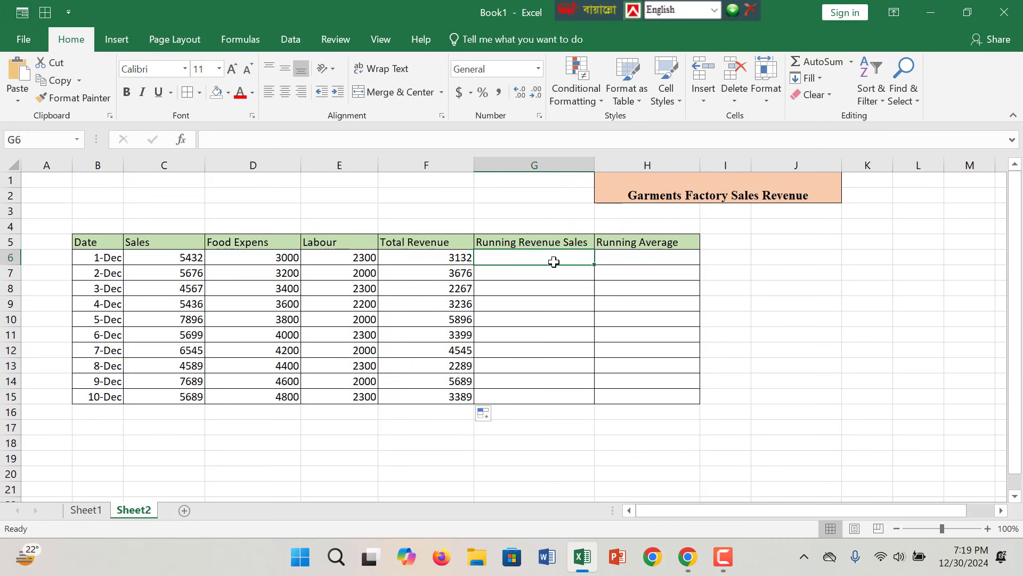
{"action": "type", "text": "="}
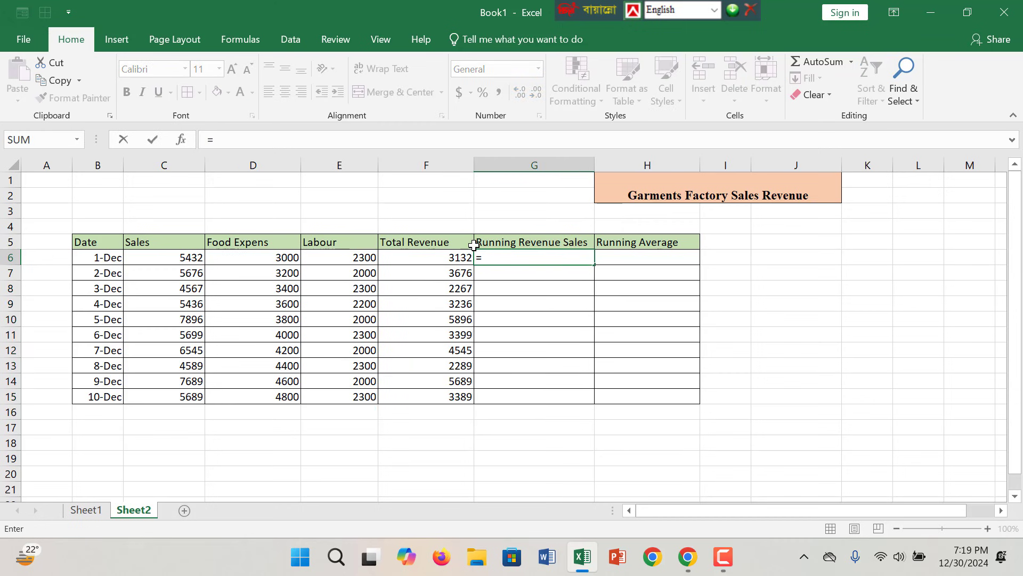
{"action": "left_click", "coordinate": [450, 258]}
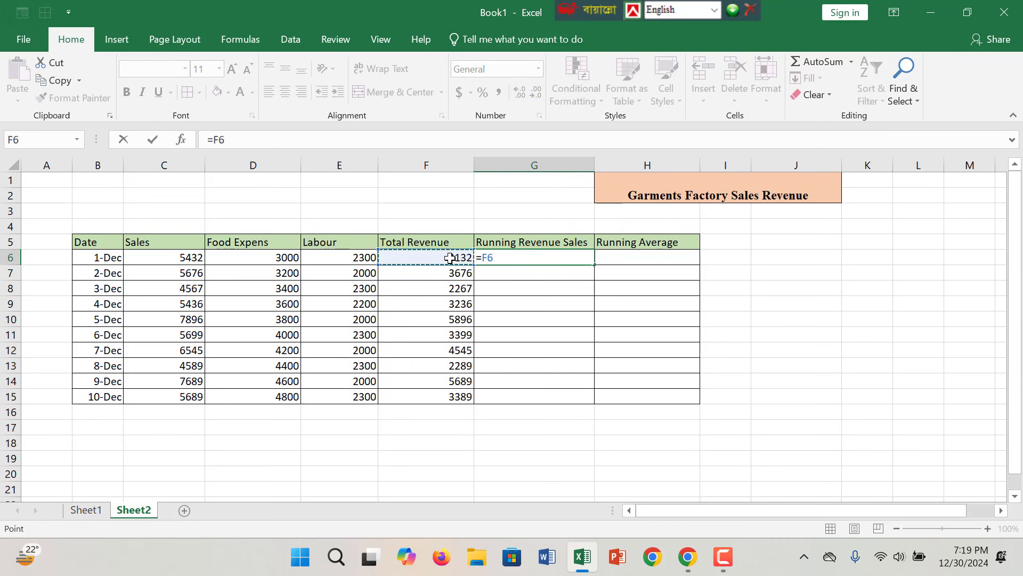
{"action": "type", "text": "-"}
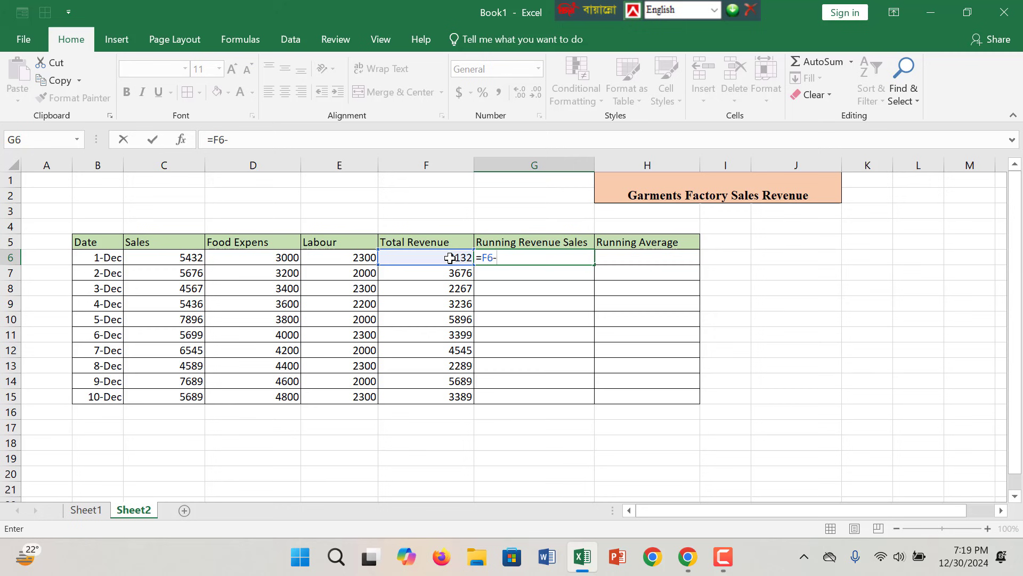
{"action": "left_click", "coordinate": [256, 258]}
{"action": "key", "text": "Return"}
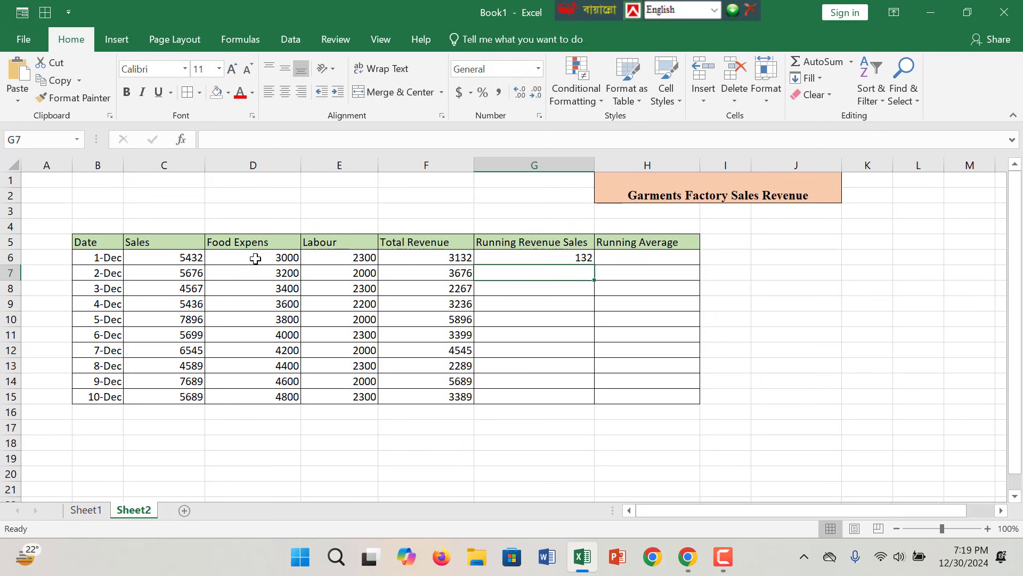
{"action": "left_click", "coordinate": [585, 256]}
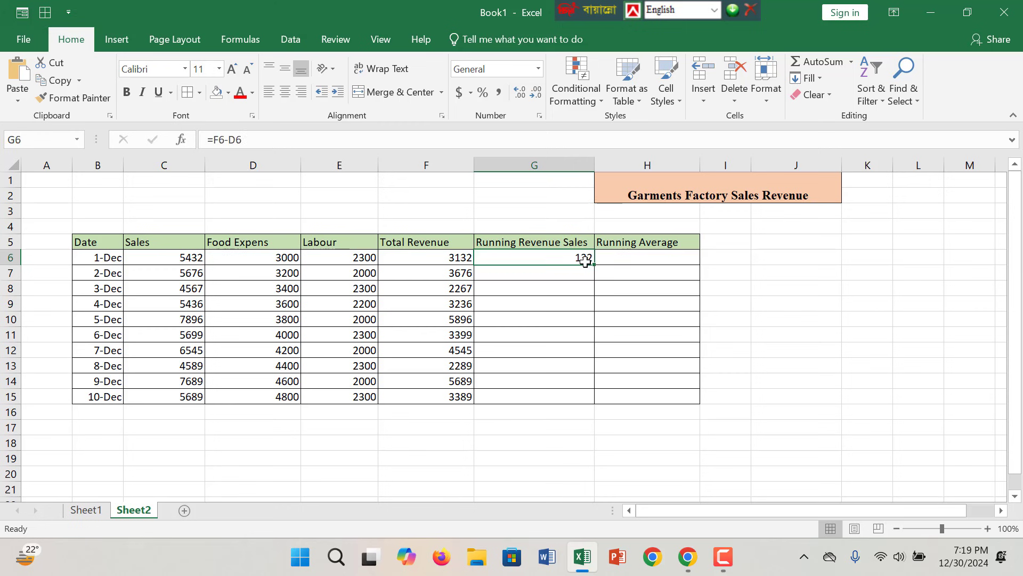
{"action": "left_click_drag", "start_coordinate": [593, 265], "coordinate": [569, 400]}
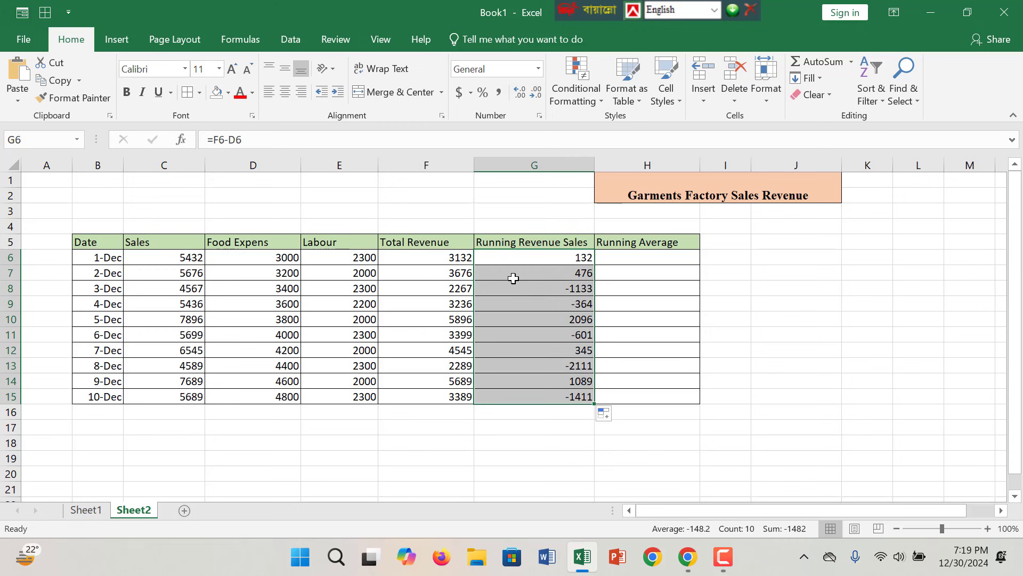
Begin a SUM formula in H6 under Running Average.
{"action": "left_click", "coordinate": [639, 259]}
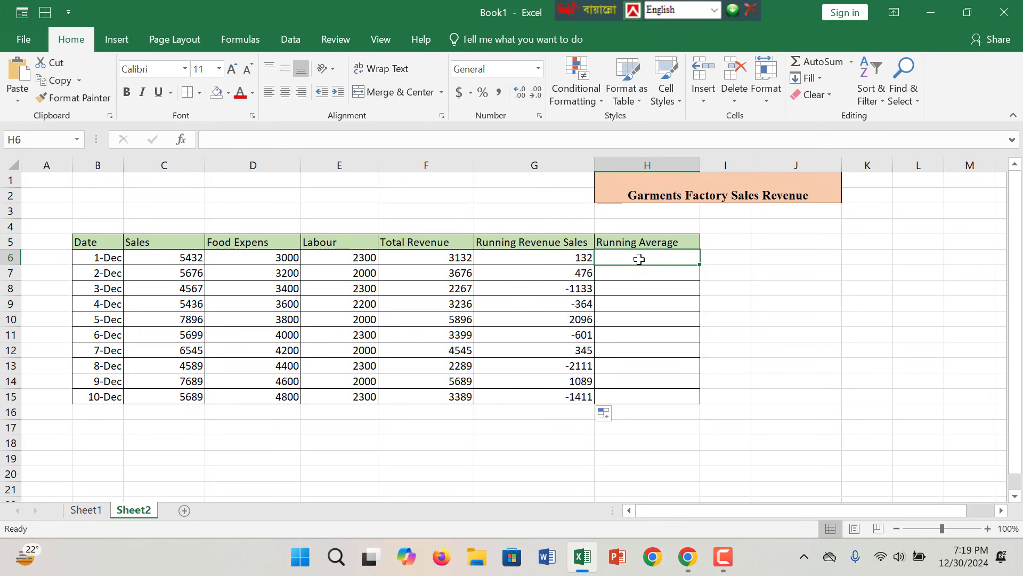
{"action": "type", "text": "="}
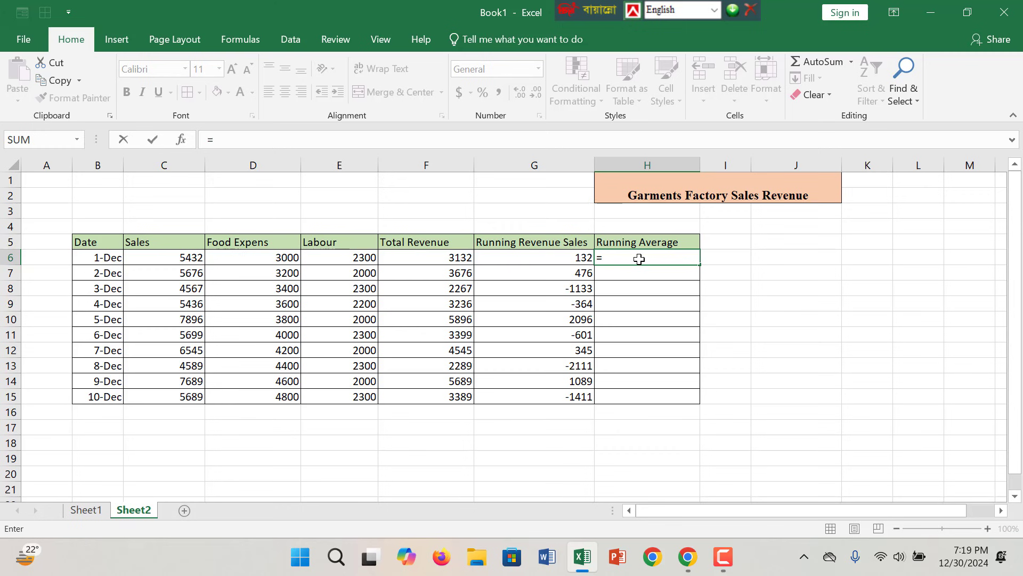
{"action": "left_click", "coordinate": [734, 553]}
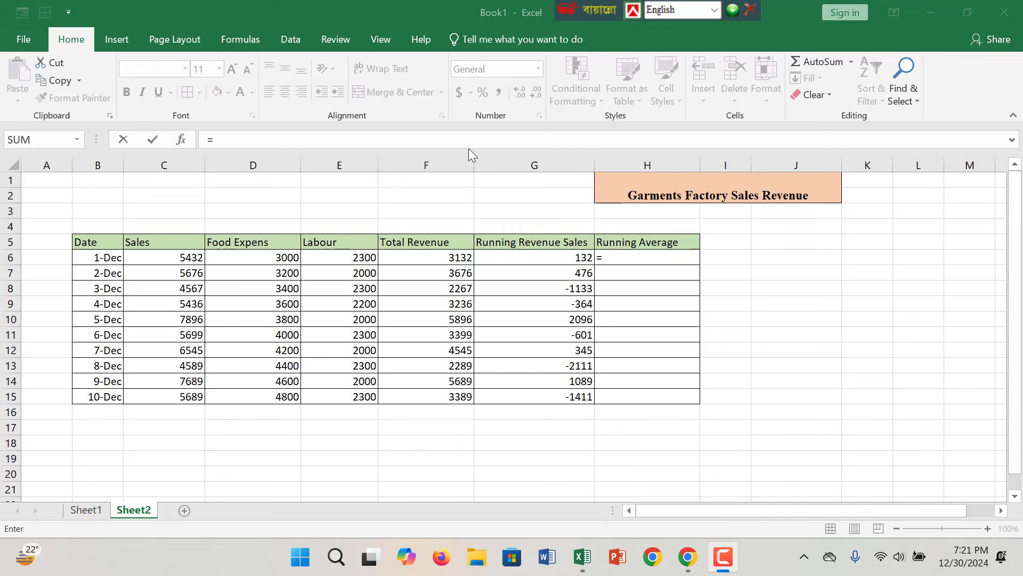
{"action": "left_click", "coordinate": [617, 253]}
{"action": "type", "text": "="}
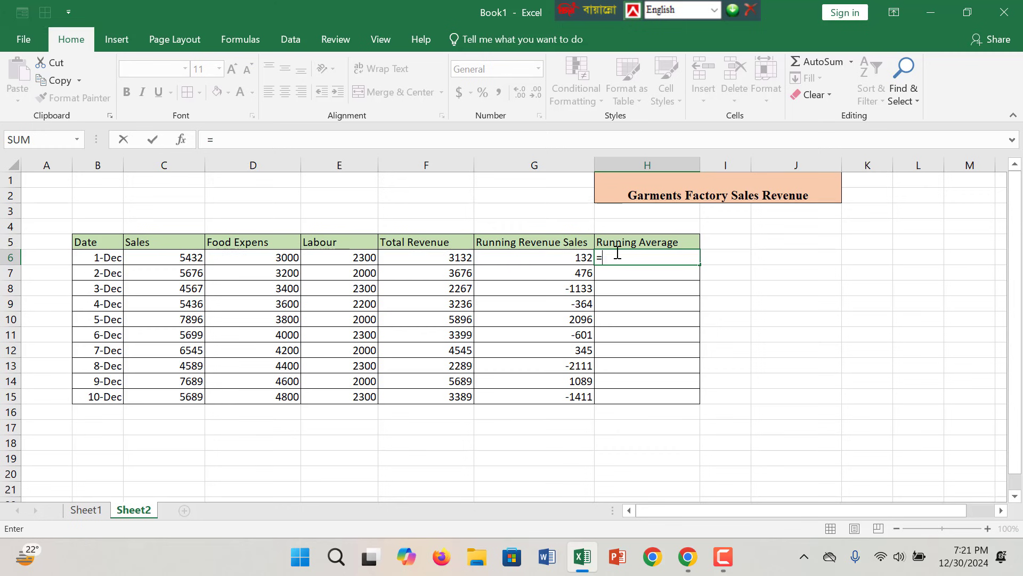
{"action": "type", "text": "su"}
{"action": "type", "text": "m"}
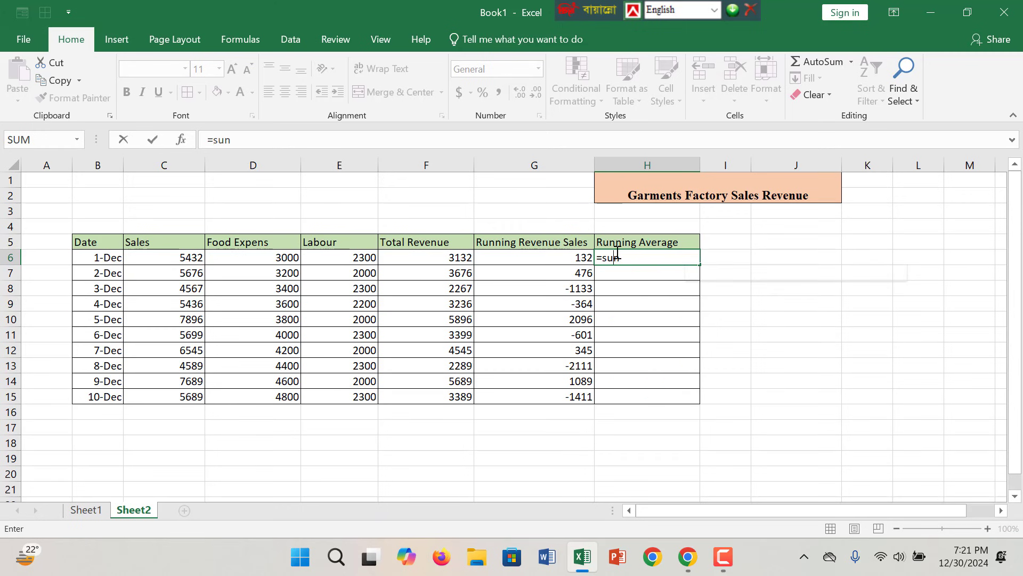
{"action": "type", "text": "("}
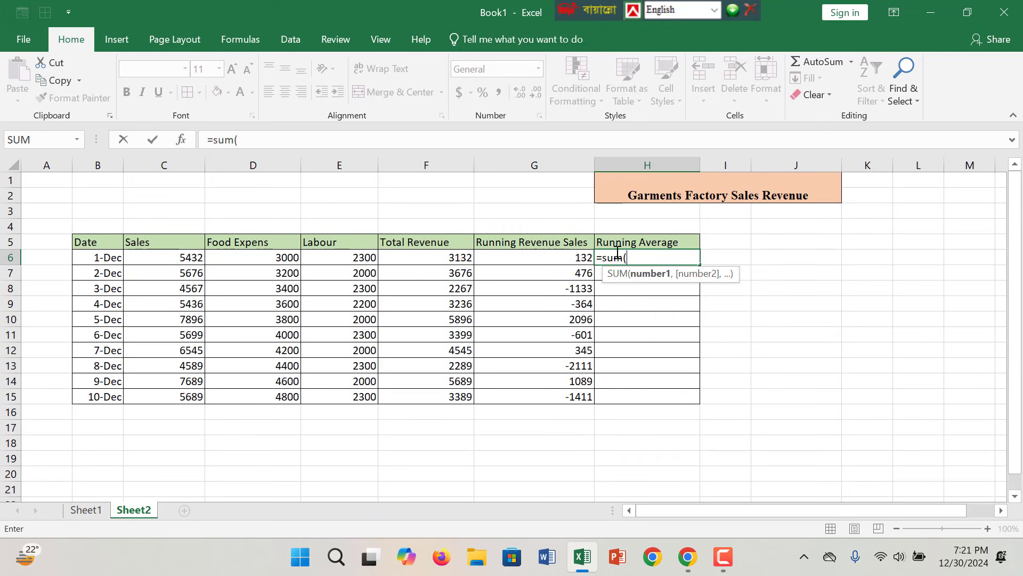
{"action": "left_click", "coordinate": [459, 258]}
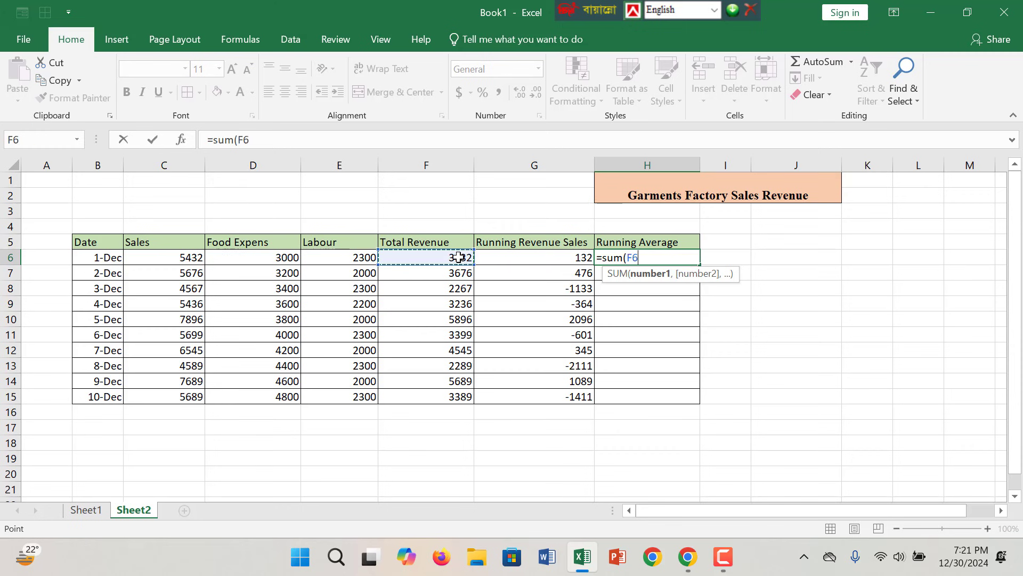
{"action": "key", "text": "F4"}
{"action": "key", "text": "F4"}
{"action": "key", "text": "F4"}
{"action": "key", "text": "F4"}
{"action": "key", "text": "F8"}
{"action": "key", "text": "F8"}
{"action": "key", "text": "F4"}
{"action": "type", "text": ","}
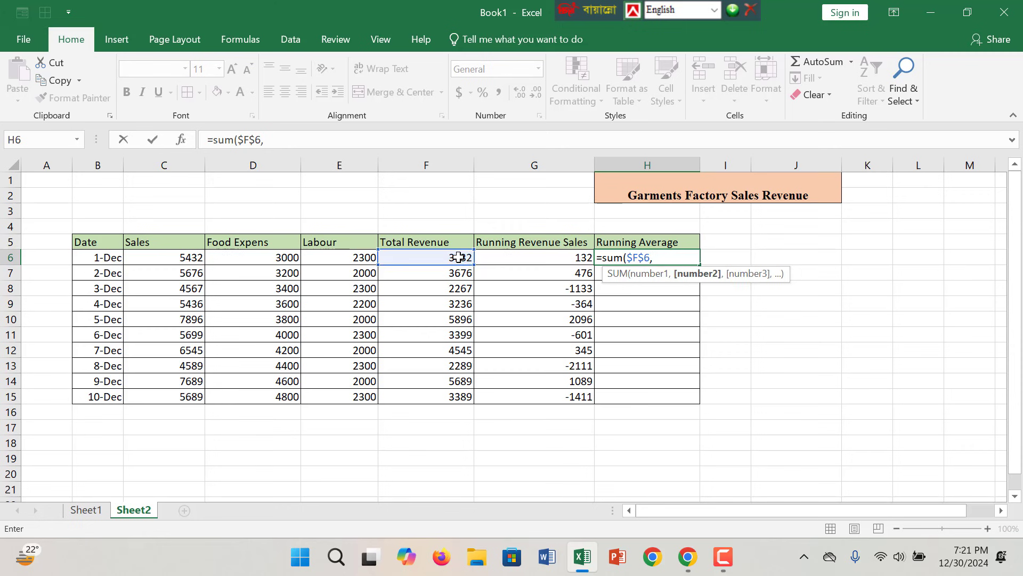
{"action": "key", "text": "BackSpace"}
{"action": "key", "text": "BackSpace"}
{"action": "key", "text": "BackSpace"}
{"action": "key", "text": "BackSpace"}
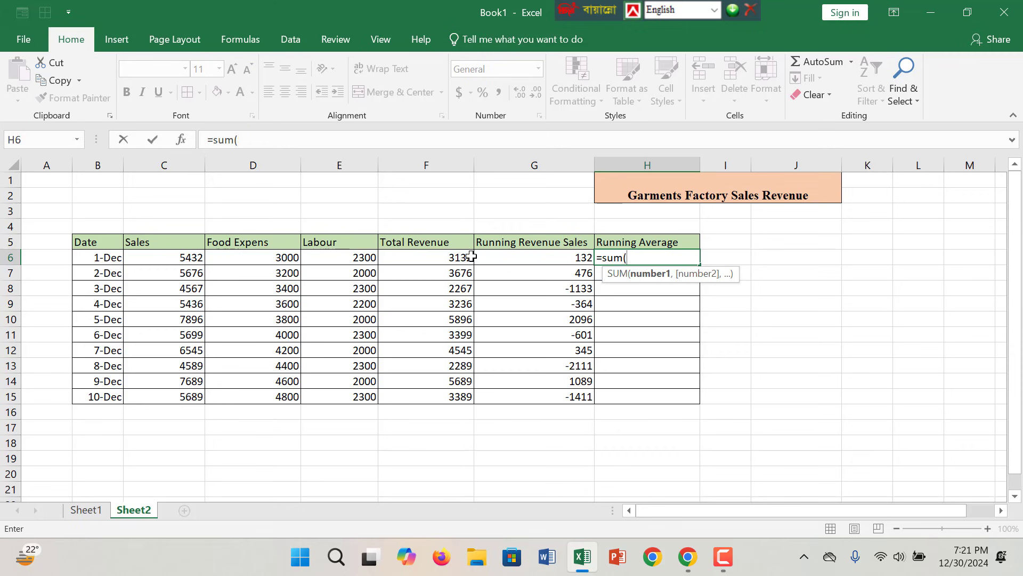
{"action": "type", "text": "f"}
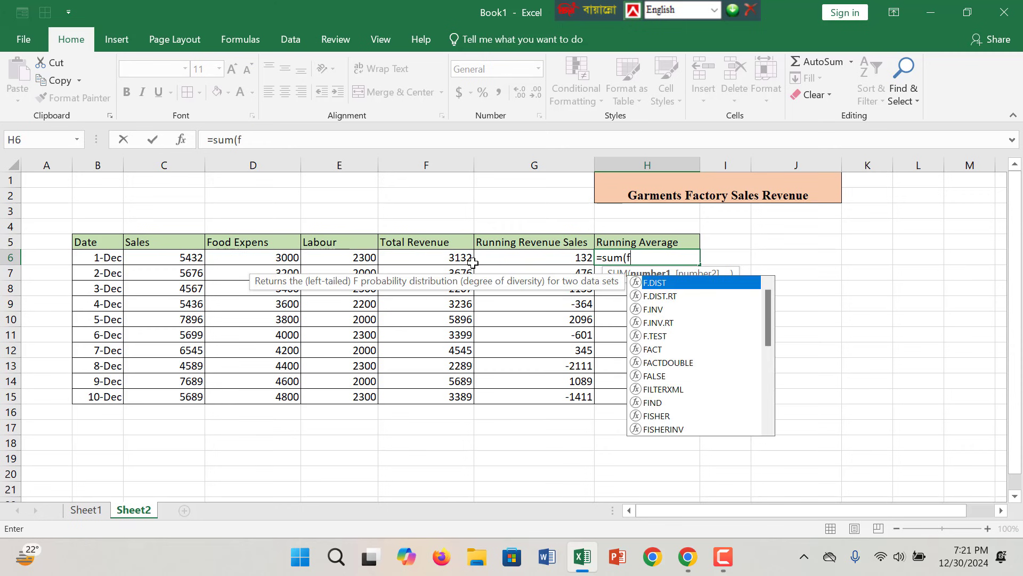
{"action": "type", "text": "6"}
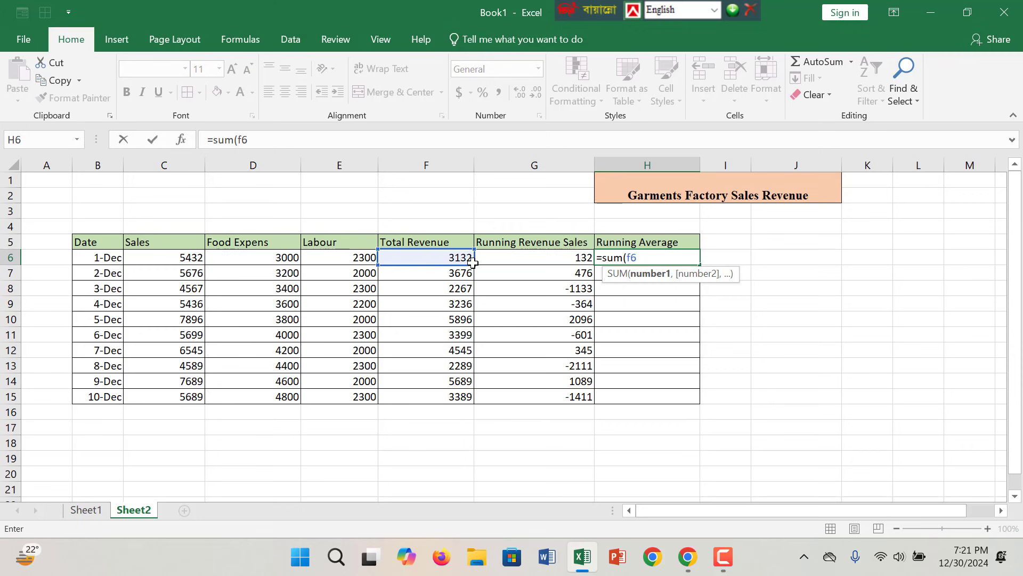
{"action": "type", "text": "f6"}
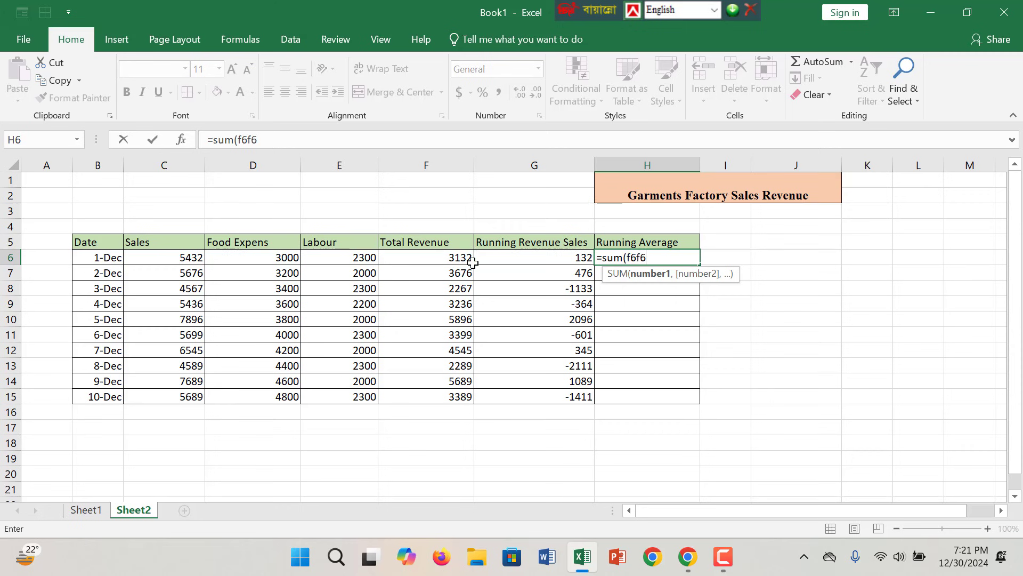
{"action": "key", "text": "BackSpace"}
{"action": "key", "text": "BackSpace"}
{"action": "key", "text": "BackSpace"}
{"action": "type", "text": "f"}
{"action": "key", "text": "BackSpace"}
{"action": "key", "text": "BackSpace"}
{"action": "key", "text": "BackSpace"}
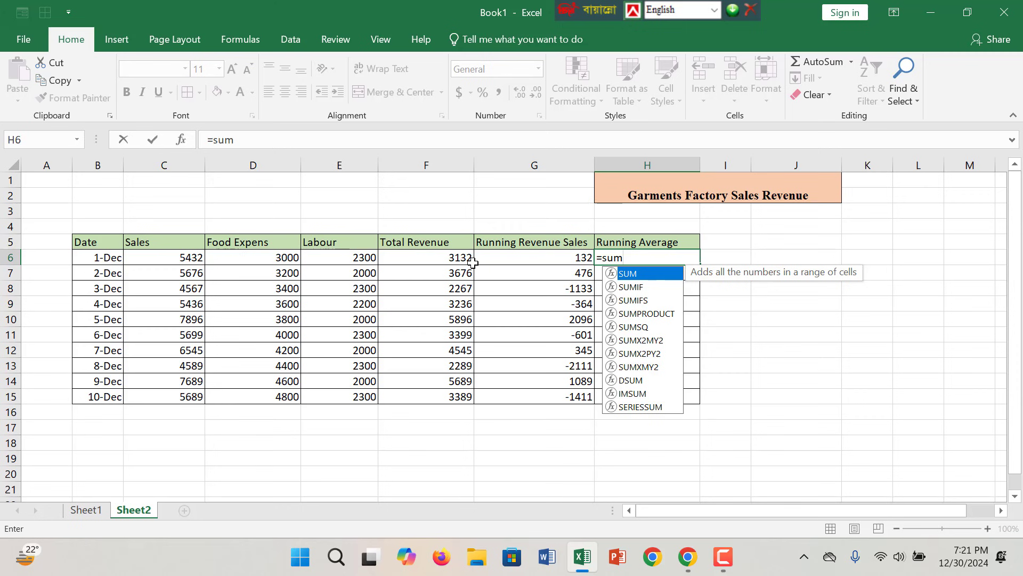
Write the dividend of the Running Average formula in H6 as =SUM($F$6+$F$6), followed by a division sign.
{"action": "type", "text": "("}
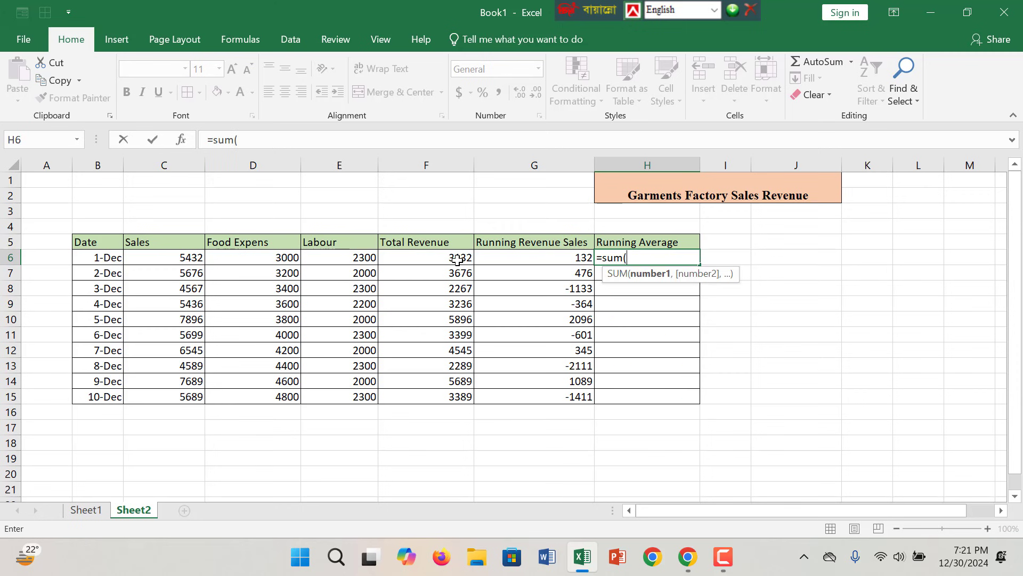
{"action": "left_click", "coordinate": [457, 259]}
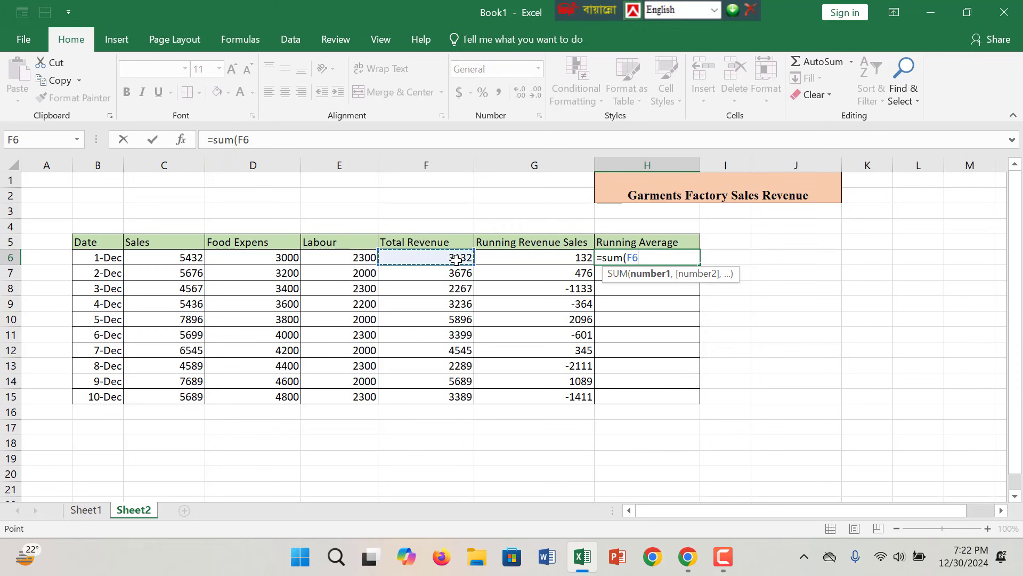
{"action": "key", "text": "F4"}
{"action": "type", "text": "+"}
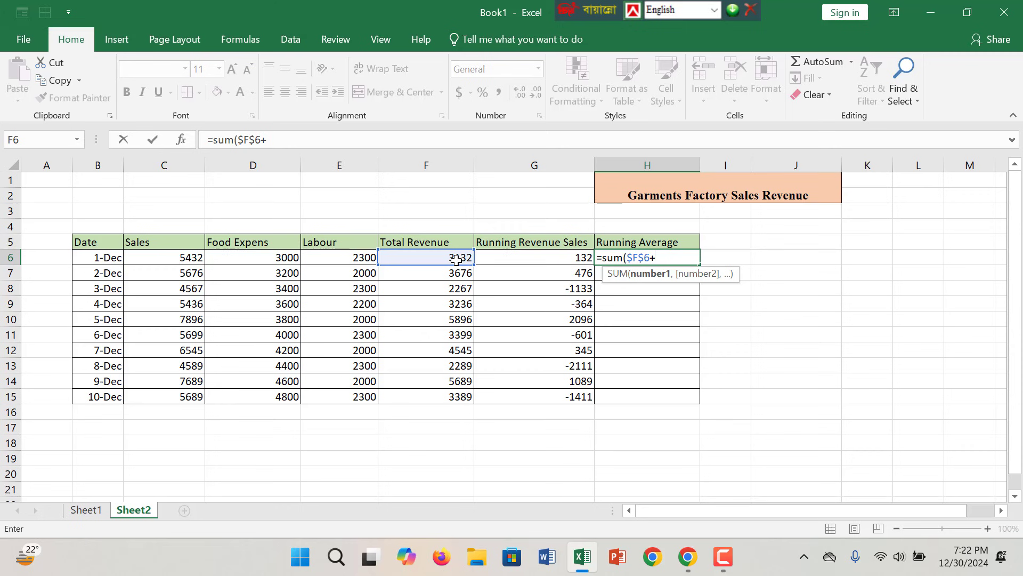
{"action": "left_click", "coordinate": [456, 259]}
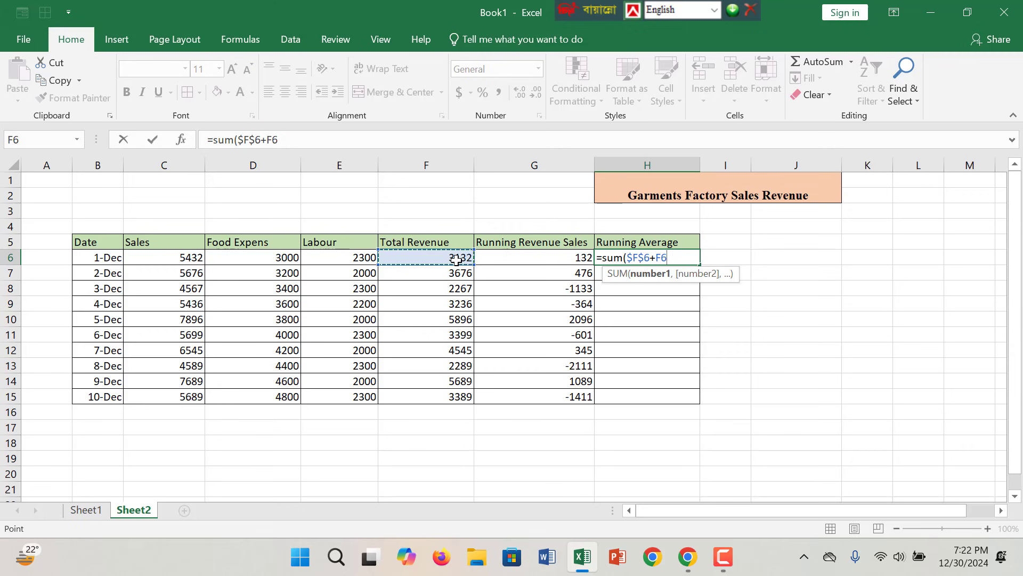
{"action": "key", "text": "F4"}
{"action": "type", "text": ")"}
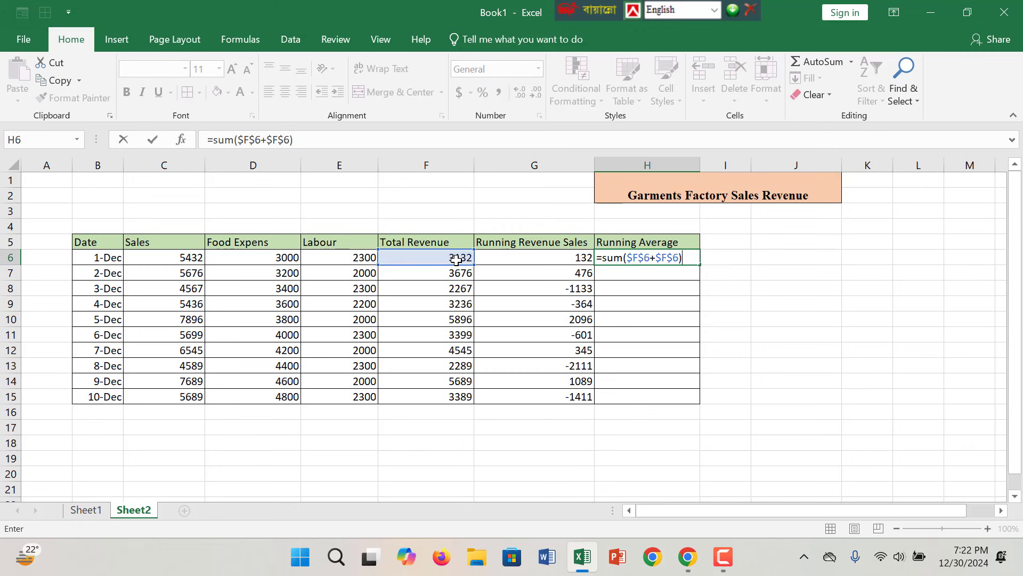
{"action": "key", "text": "BackSpace"}
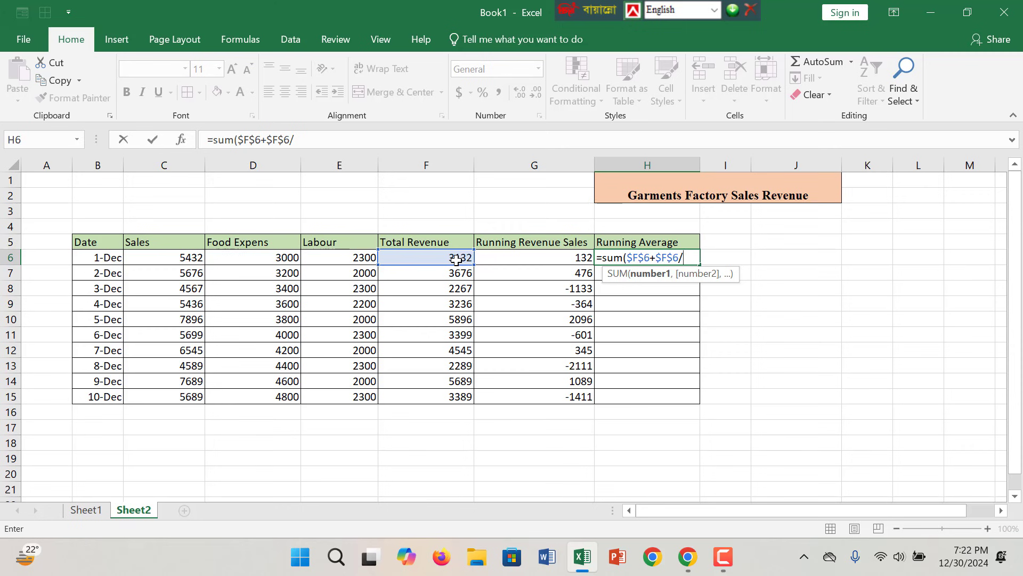
{"action": "type", "text": ")"}
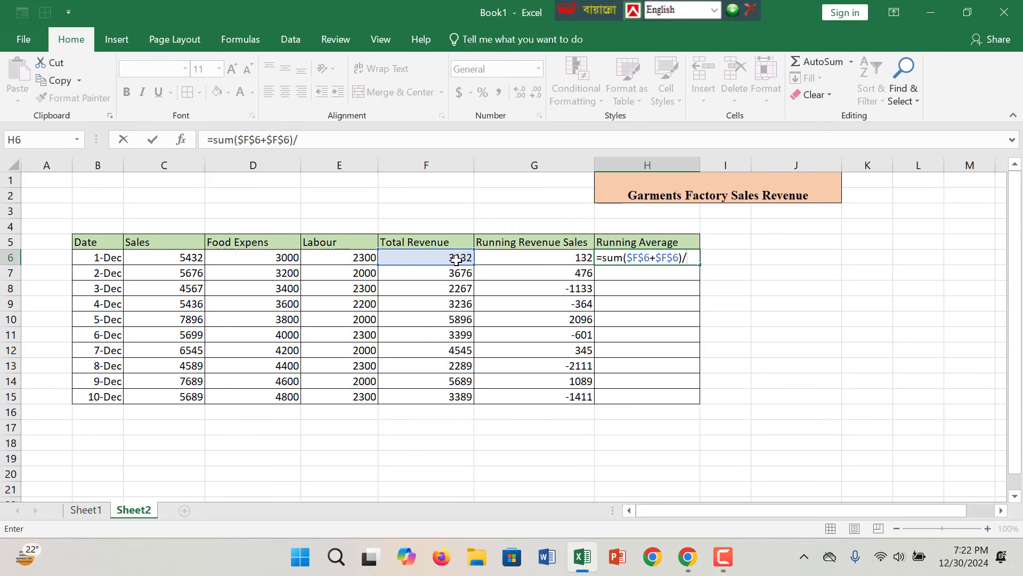
Complete the H6 formula with the divisor SUM($C$6:C6) and fill it down to H15.
{"action": "type", "text": "sum("}
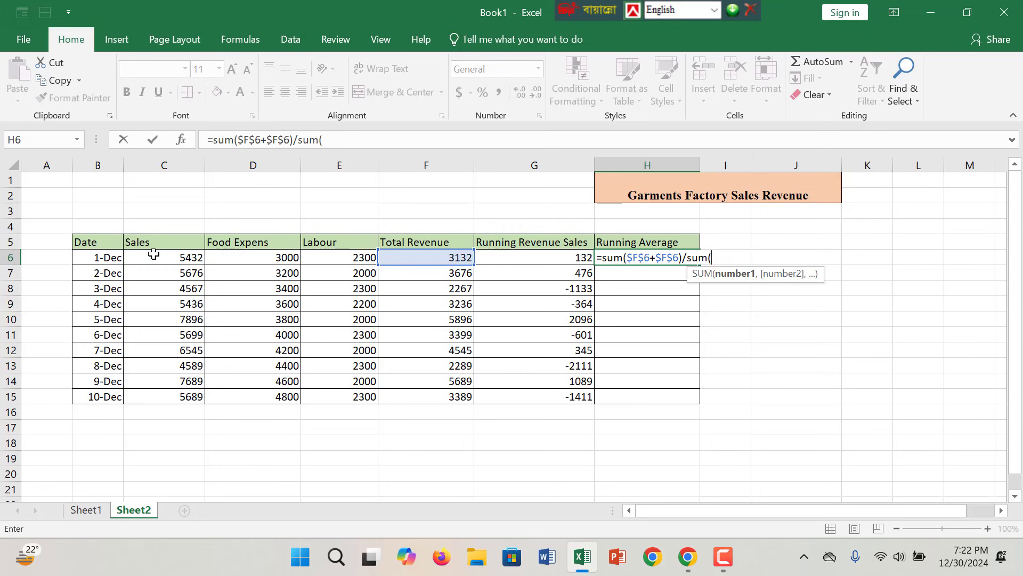
{"action": "left_click", "coordinate": [171, 259]}
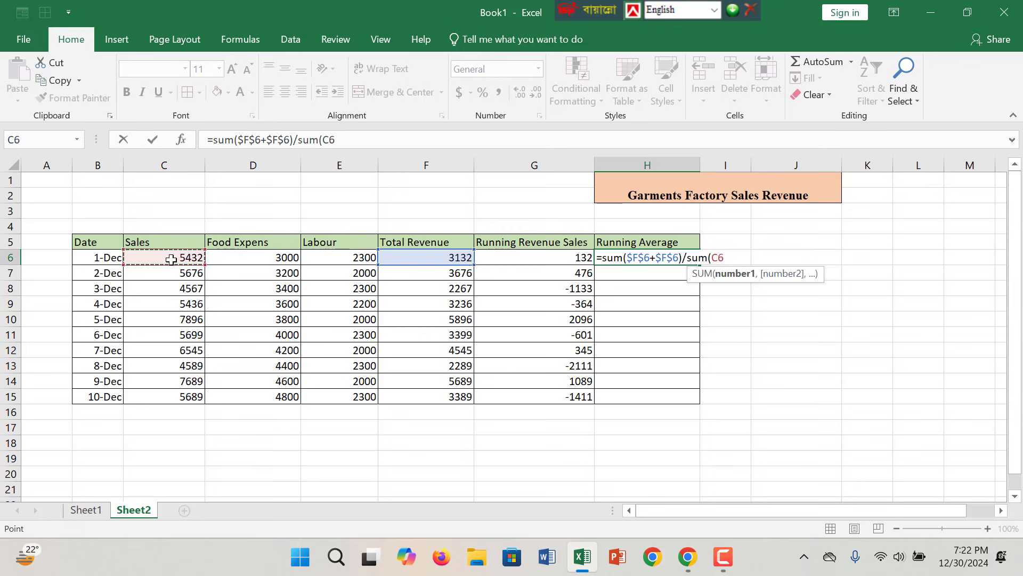
{"action": "key", "text": "F4"}
{"action": "key", "text": "F4"}
{"action": "key", "text": "F4"}
{"action": "key", "text": "F4"}
{"action": "key", "text": "F8"}
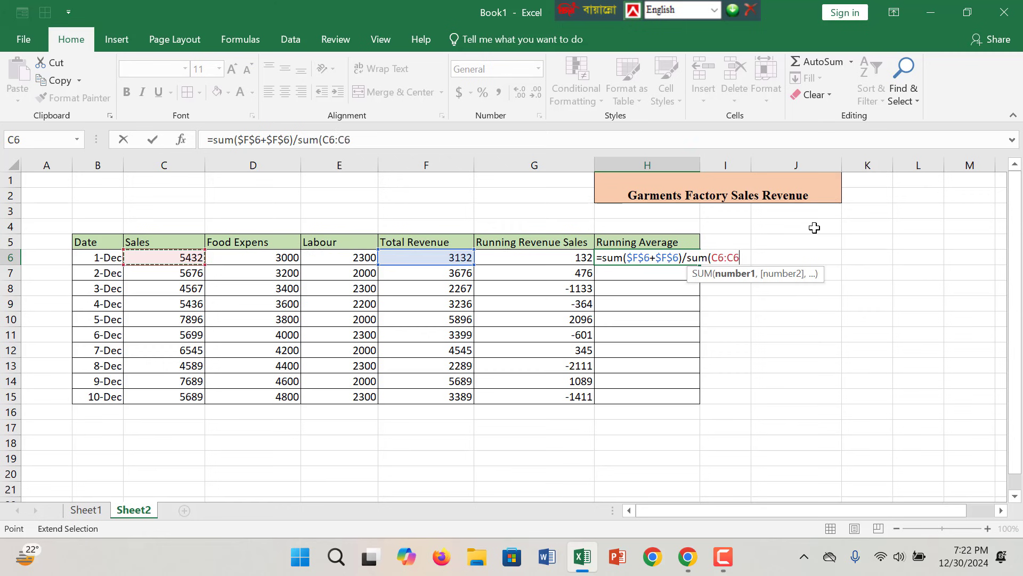
{"action": "left_click_drag", "start_coordinate": [740, 258], "coordinate": [714, 258]}
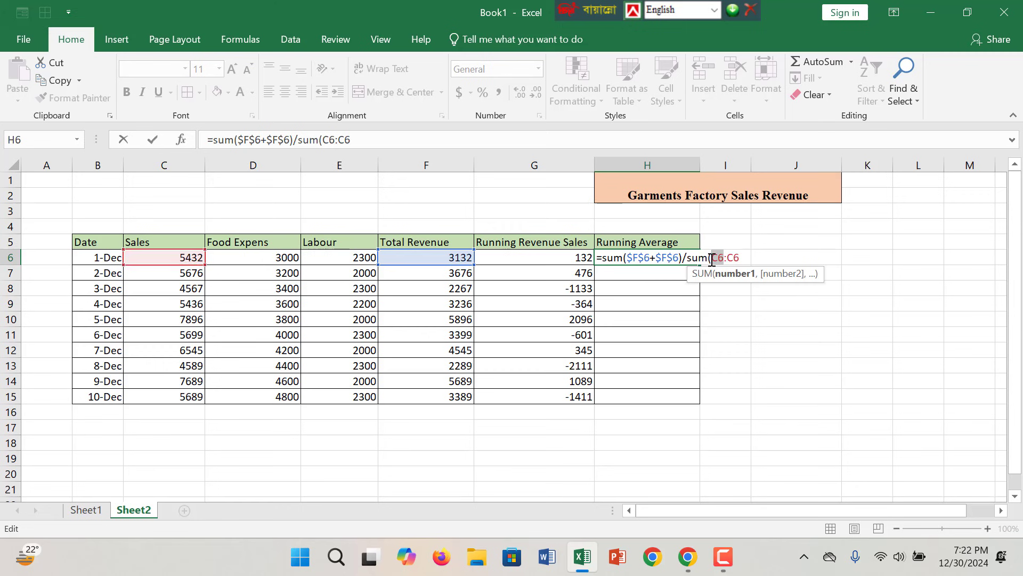
{"action": "key", "text": "F4"}
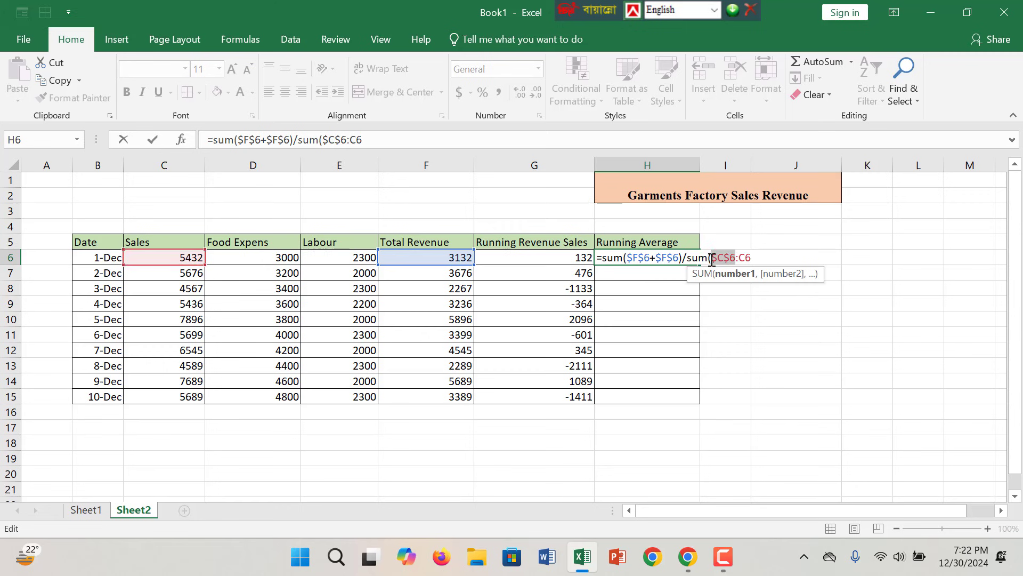
{"action": "left_click", "coordinate": [768, 253]}
{"action": "type", "text": ")"}
{"action": "key", "text": "Return"}
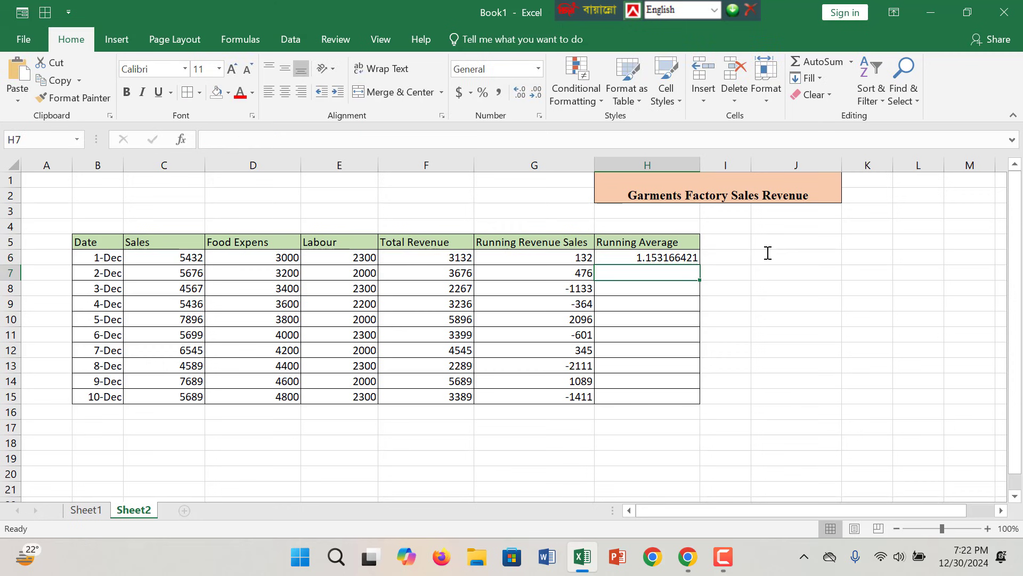
{"action": "left_click", "coordinate": [646, 258]}
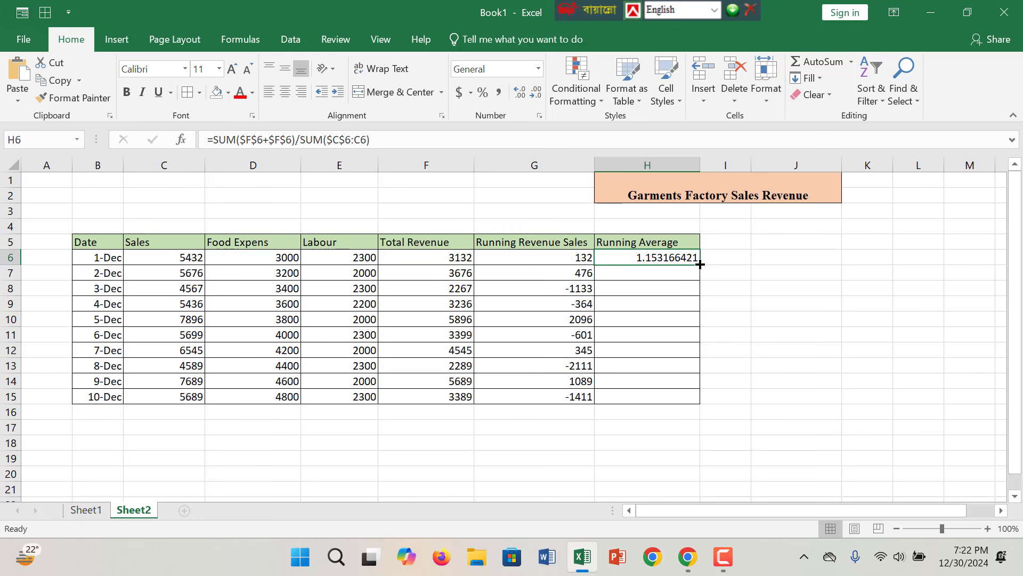
{"action": "left_click_drag", "start_coordinate": [699, 264], "coordinate": [703, 400]}
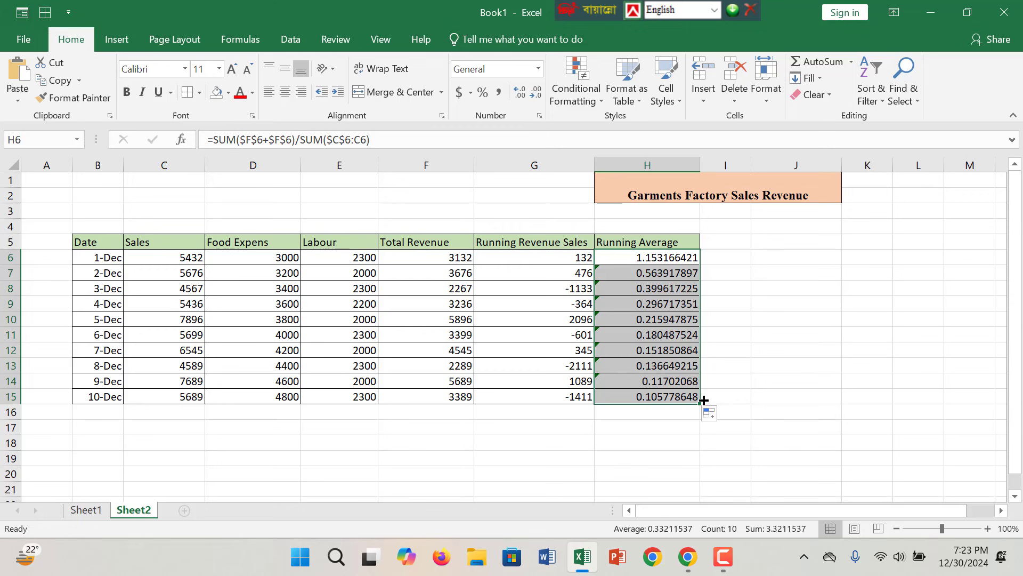
Format the Running Average values in H6:H15 as Accounting with the dollar sign.
{"action": "left_click", "coordinate": [539, 69]}
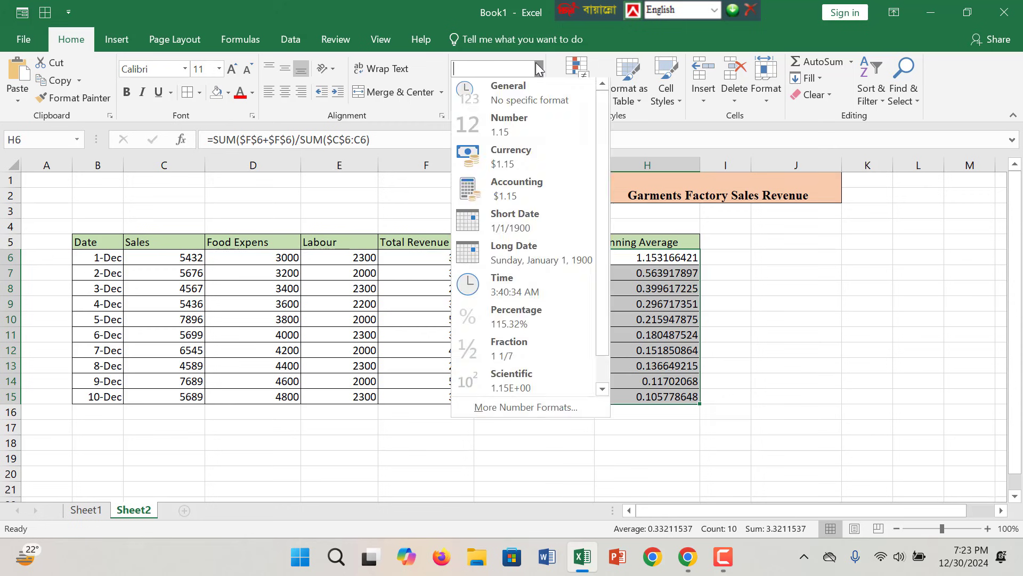
{"action": "left_click", "coordinate": [560, 179]}
{"action": "left_click_drag", "start_coordinate": [804, 423], "coordinate": [641, 315]}
{"action": "left_click_drag", "start_coordinate": [794, 302], "coordinate": [622, 398]}
{"action": "left_click", "coordinate": [657, 267]}
{"action": "left_click", "coordinate": [458, 92]}
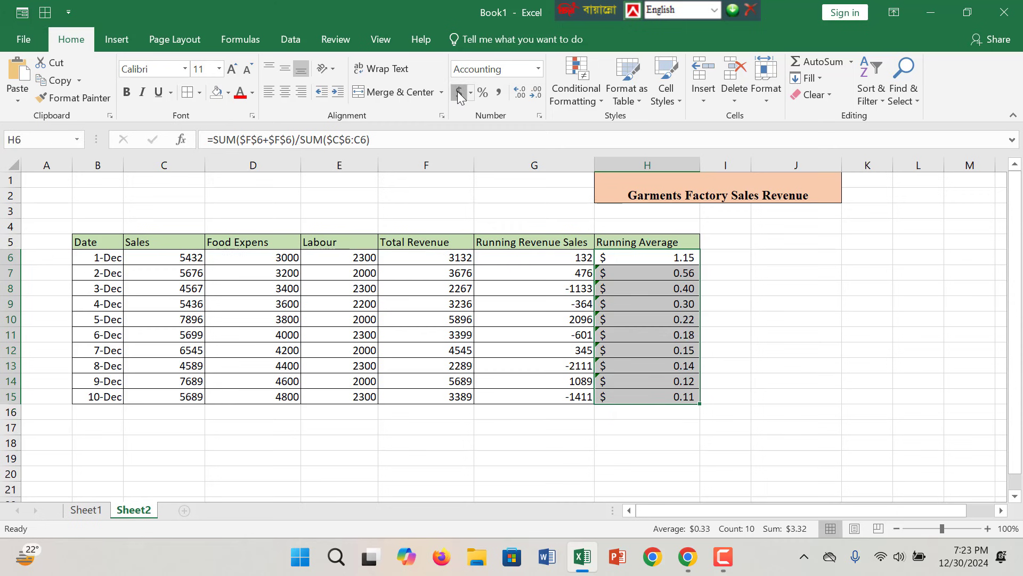
{"action": "left_click", "coordinate": [458, 92]}
{"action": "left_click", "coordinate": [458, 92]}
{"action": "left_click", "coordinate": [458, 92]}
{"action": "key", "text": "Return"}
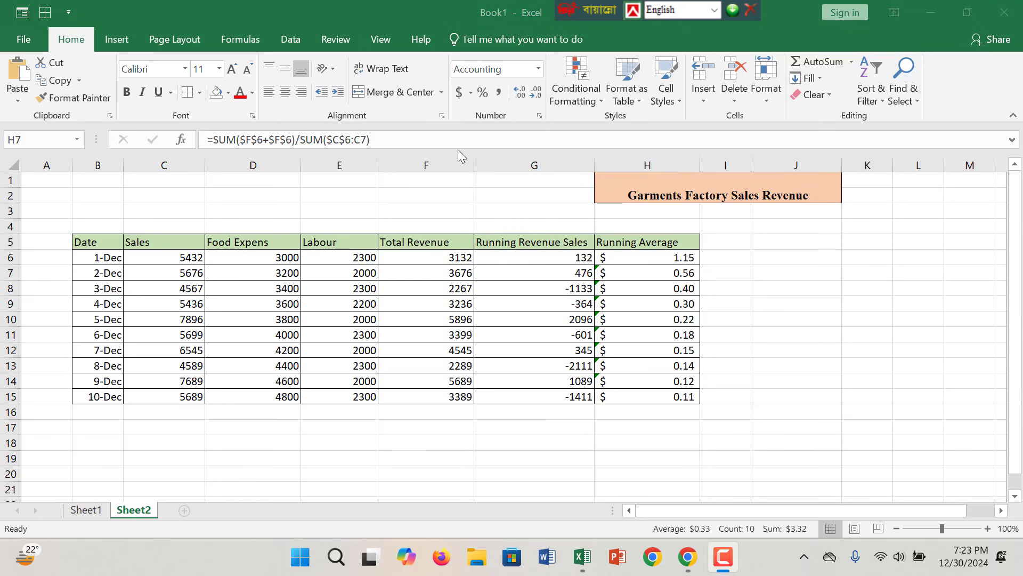
{"action": "left_click", "coordinate": [631, 360]}
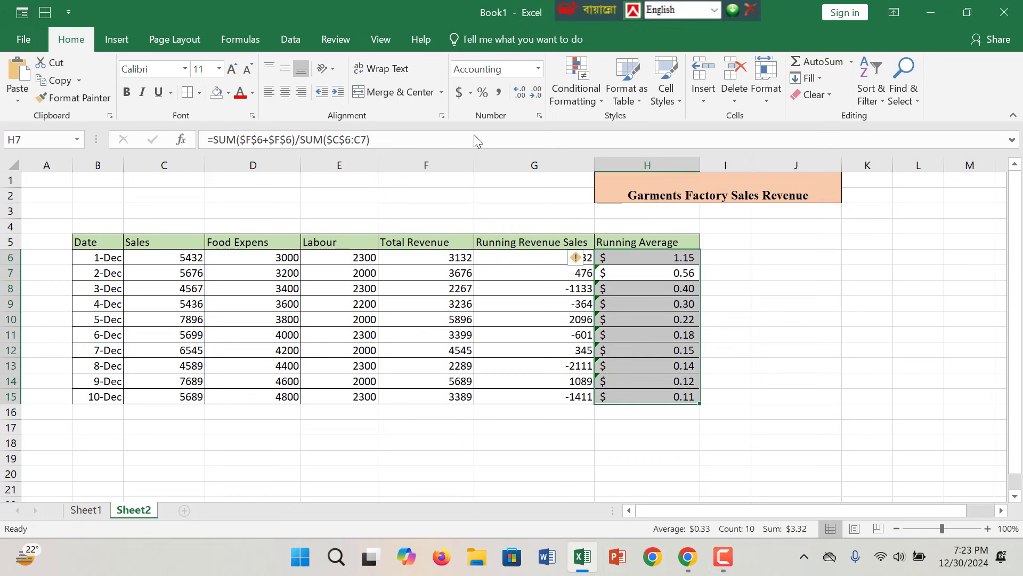